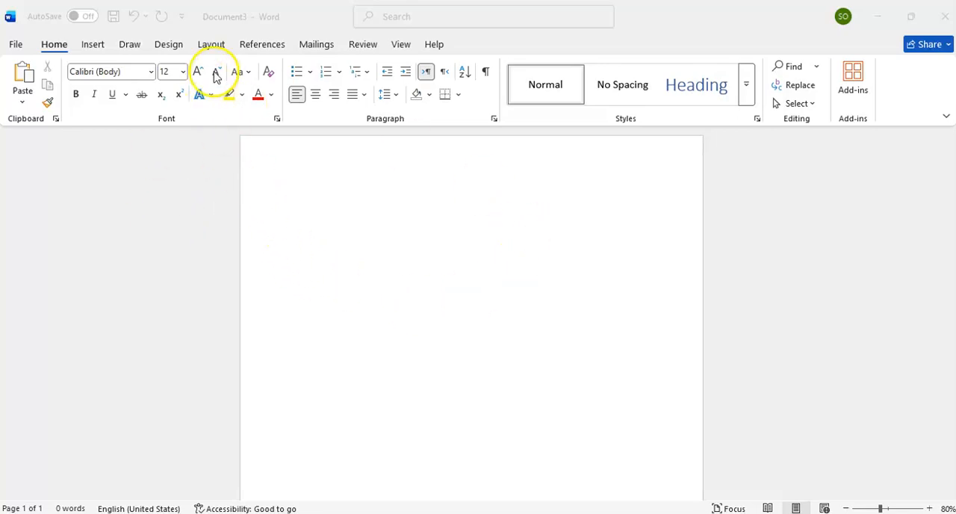
Step: Apply the Normal margin preset to the page, with 1" on all sides
left_click(216, 45)
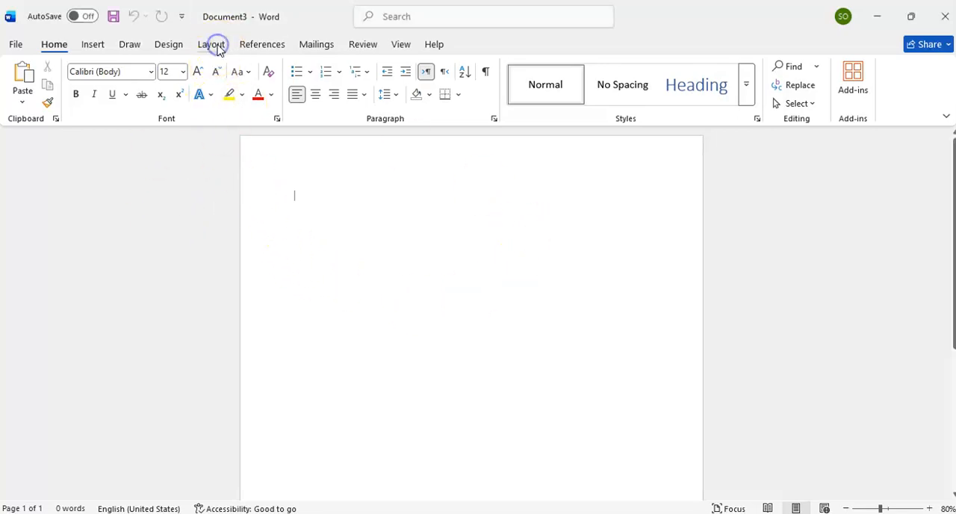
left_click(25, 97)
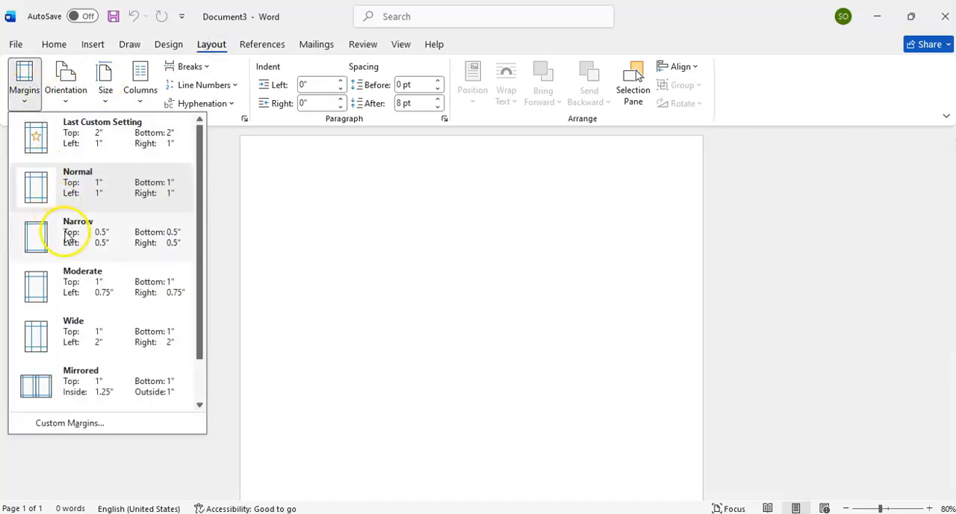
left_click(75, 192)
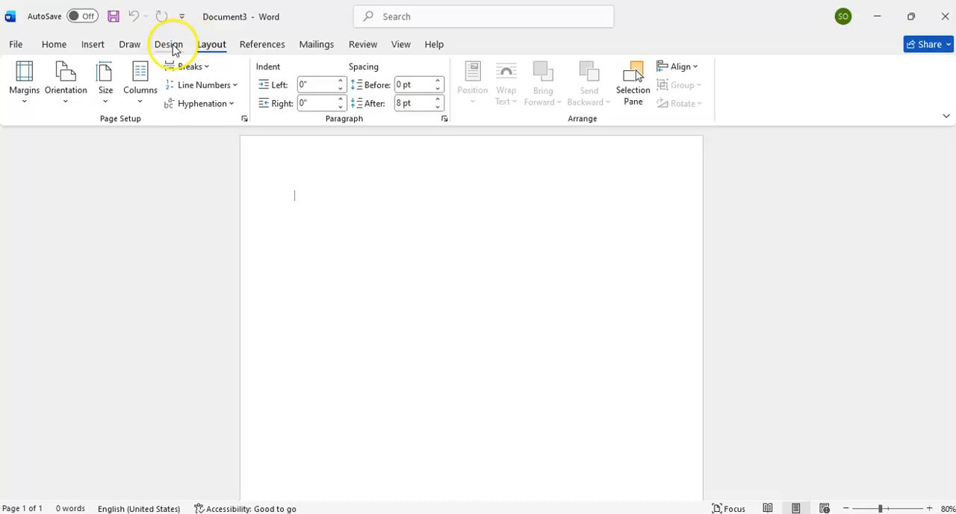
Step: Add a solid ½ pt Box page border in the automatic color to the whole document
left_click(171, 44)
left_click(896, 97)
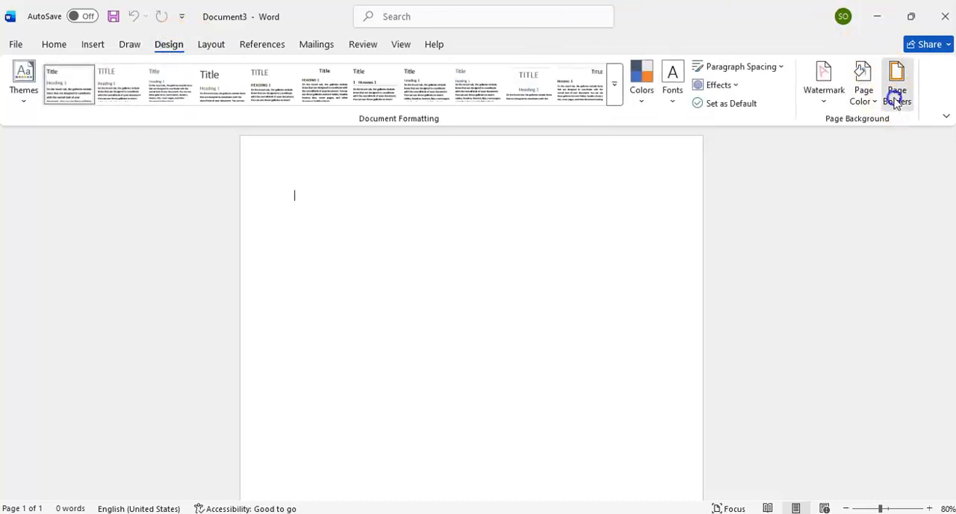
left_click(317, 211)
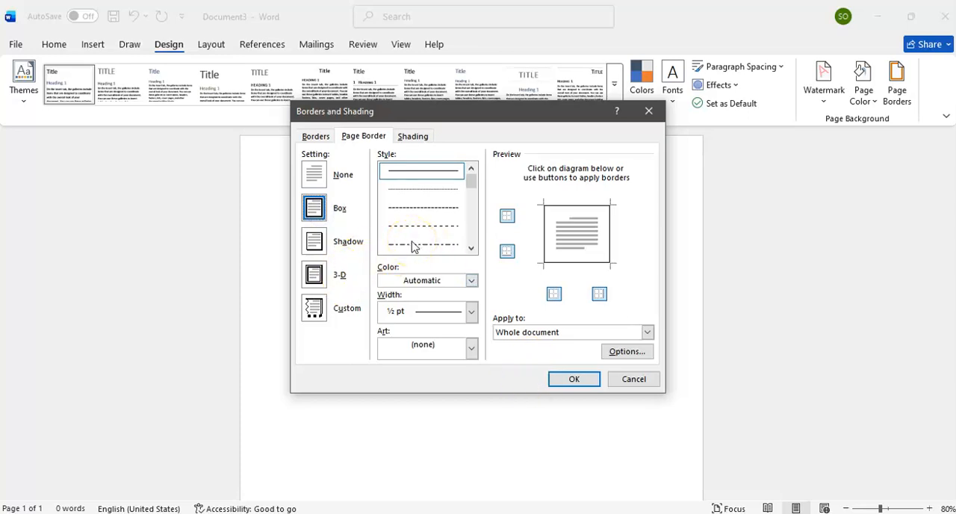
left_click(567, 380)
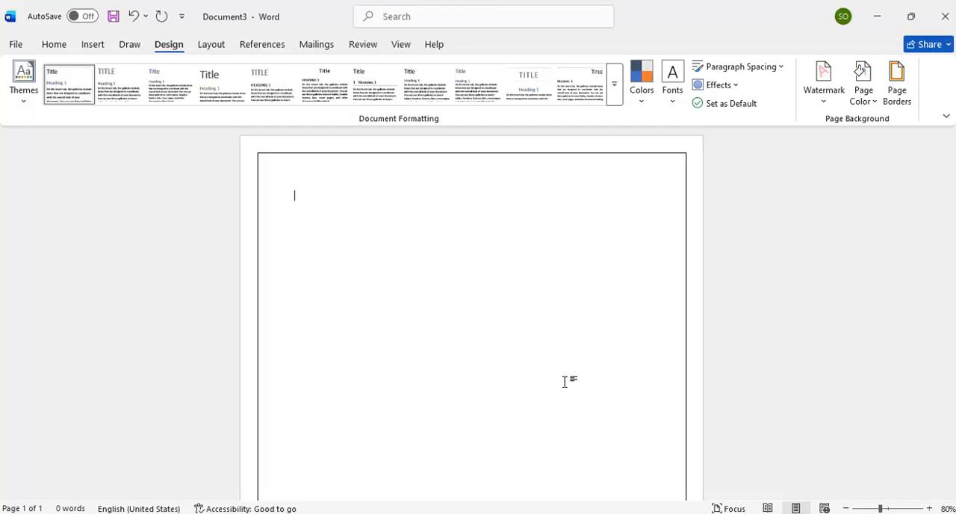
Step: Write the cover page heading lines "Assignment", "Subject name" and "Topic name", each on its own line
type("Assig")
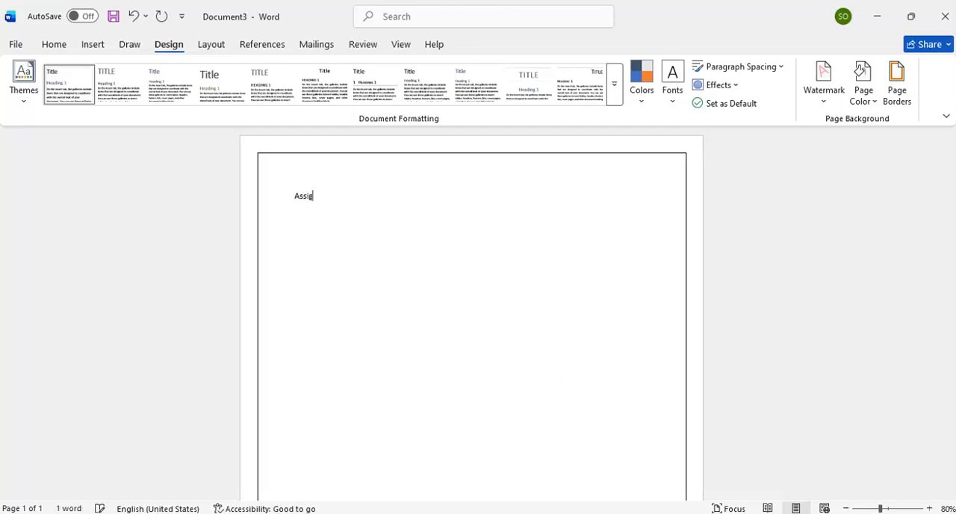
type("nemen")
key("BackSpace")
key("BackSpace")
key("BackSpace")
key("BackSpace")
type("ment")
key("Return")
type("Subject r")
type("ame")
key("Return")
type("t")
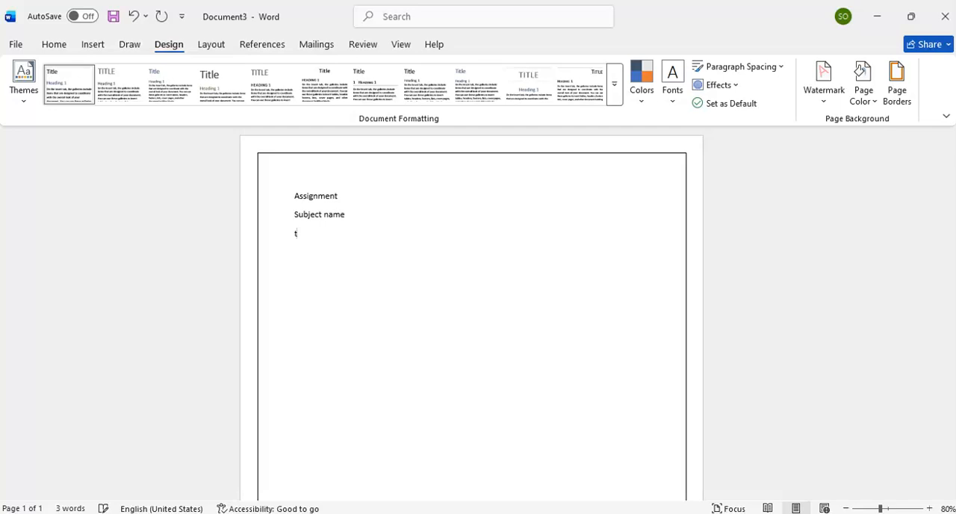
type("opvc name")
Step: Leave three blank lines below the topic line and add the labels "Name:" and "Class:" on separate lines
key("Return")
key("Return")
key("Return")
key("Return")
type("name")
key("Return")
type("class")
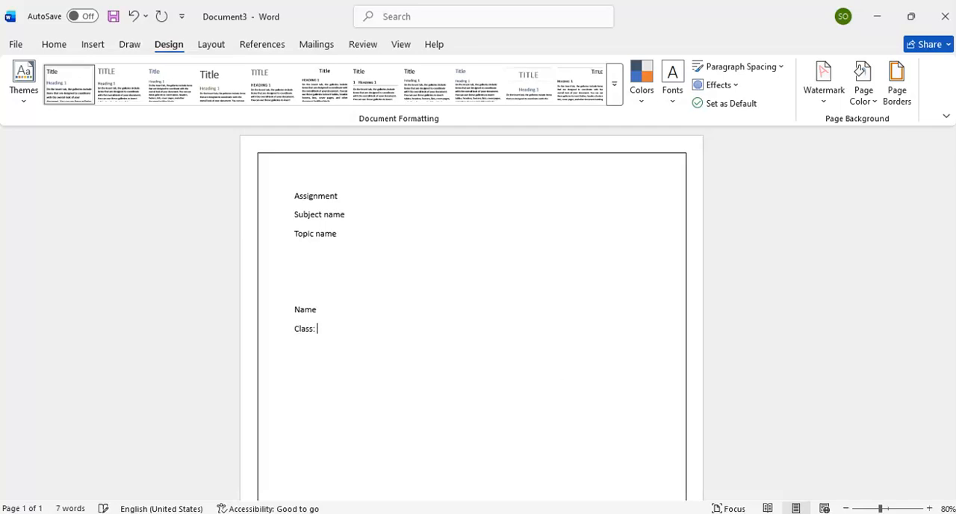
key("Up")
key("End")
type(":")
key("Down")
type(":")
Step: Add the label "School name:" on a new line below the class label
key("Return")
type("school name")
key("Return")
type("te")
key("BackSpace")
key("BackSpace")
key("BackSpace")
key("BackSpace")
type(":")
Step: Add the labels "Teacher name:" and "Submission date:" on separate lines below the school label
key("Return")
type("teacher name")
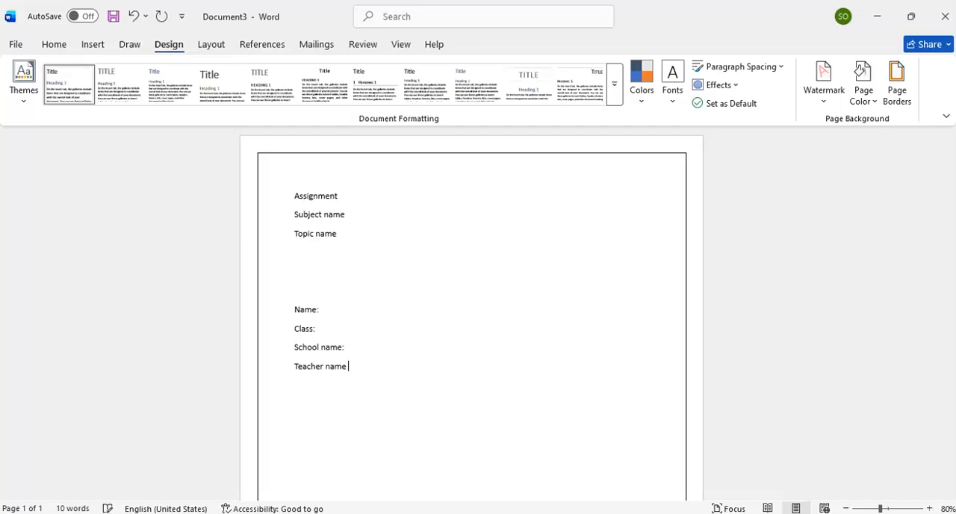
key("BackSpace")
type(":")
key("Return")
type("submission date: m")
key("BackSpace")
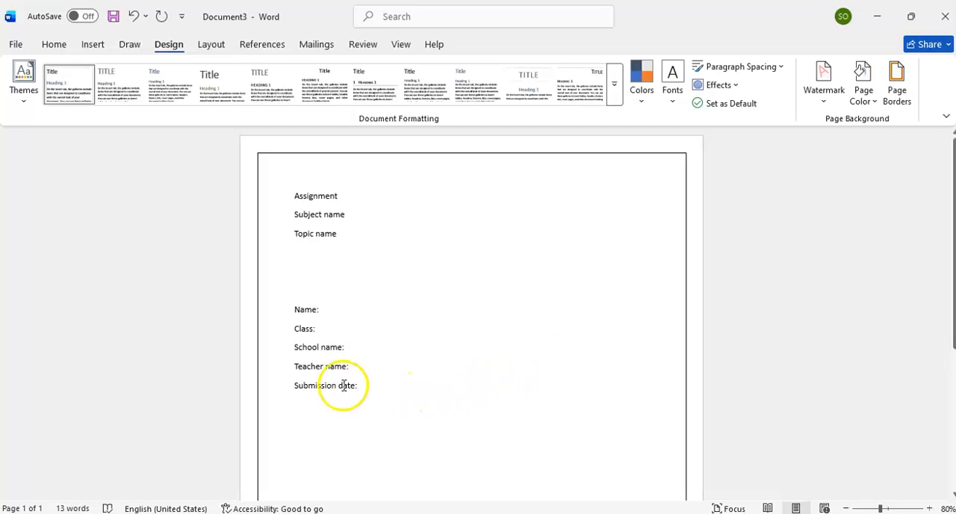
Step: Set the line spacing of all the cover page text to 1.5
left_click(374, 385)
left_click_drag(375, 384, 292, 173)
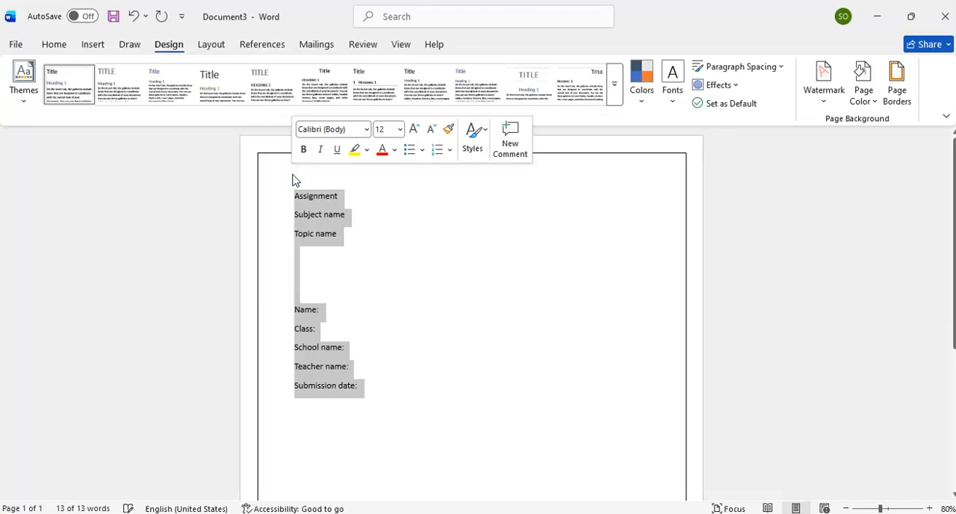
left_click(63, 47)
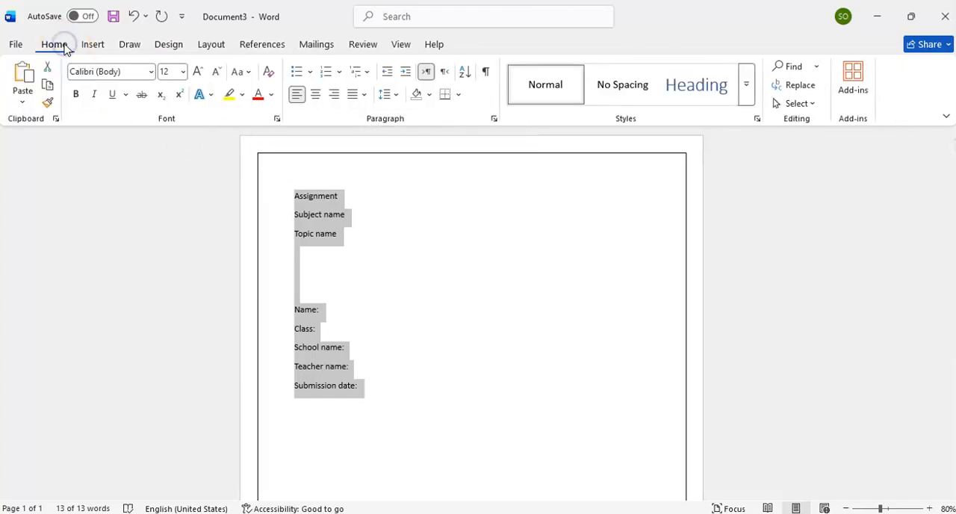
left_click(387, 96)
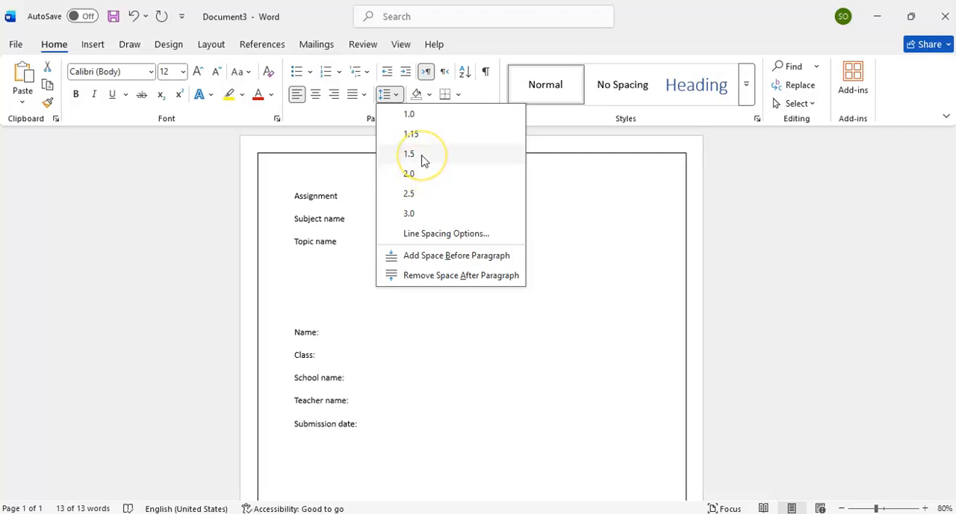
left_click(423, 155)
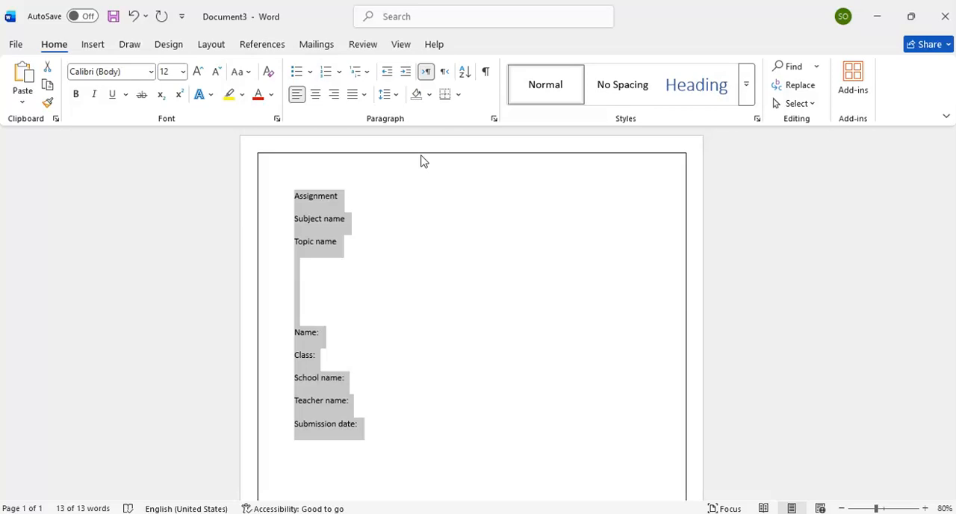
Step: Try the UPPERCASE setting on all the cover page text
left_click(237, 73)
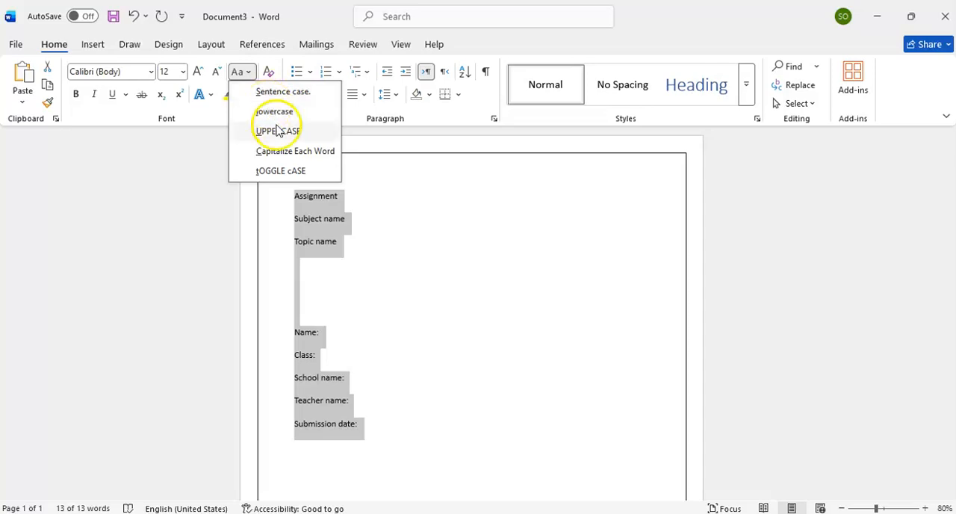
left_click(246, 75)
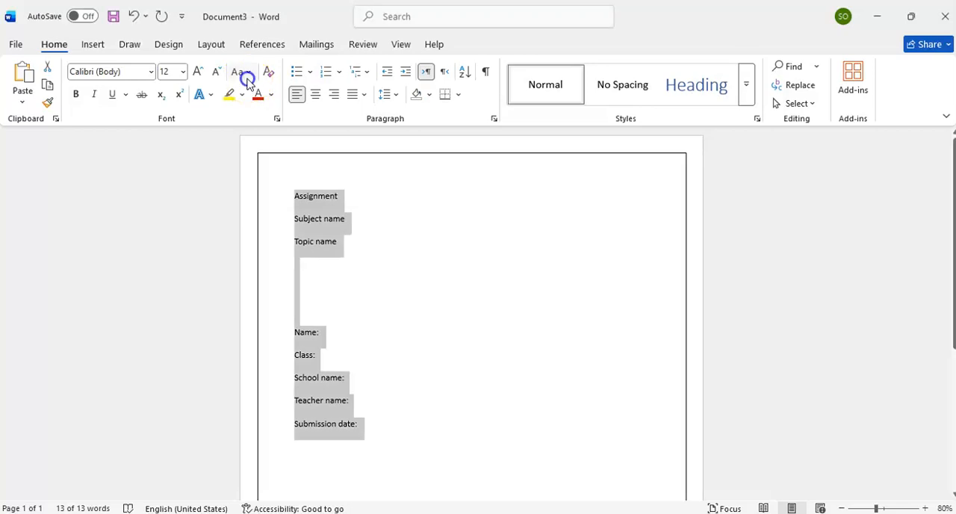
left_click(247, 75)
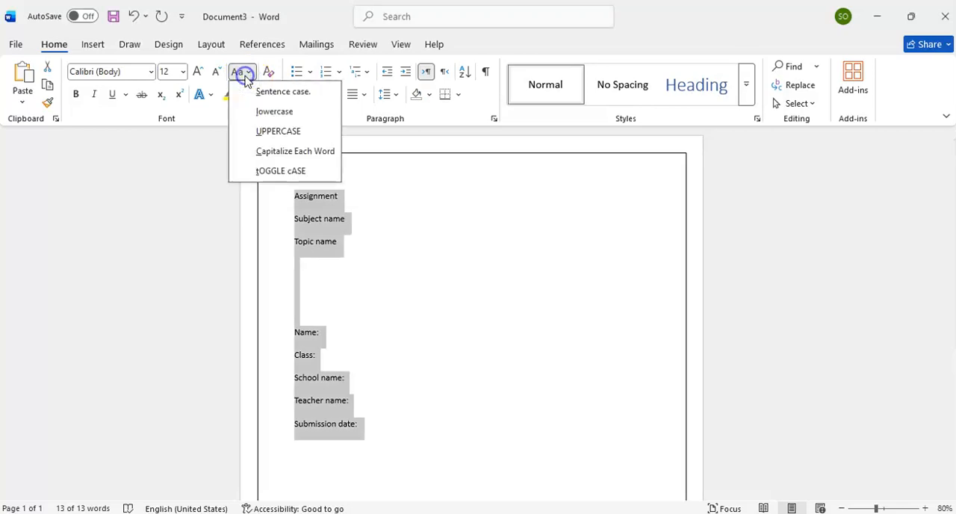
left_click(286, 131)
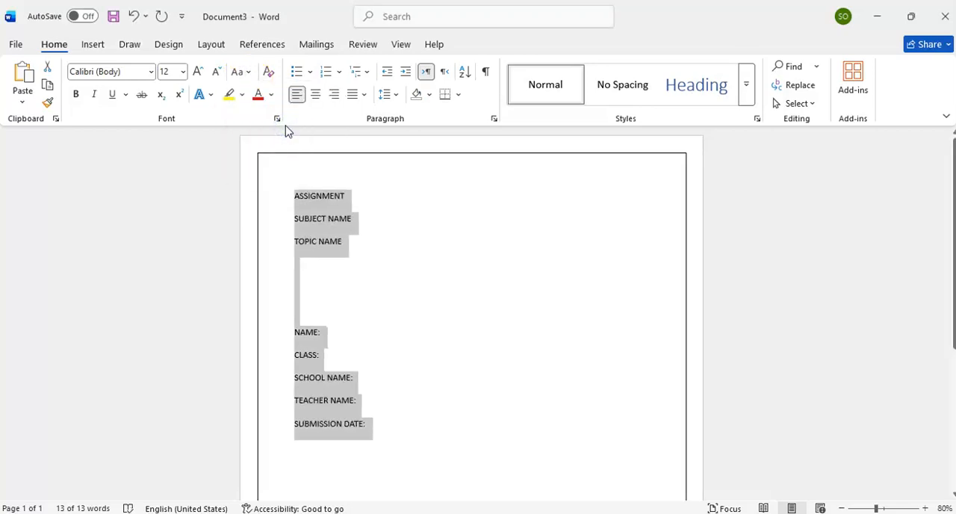
Step: Change the case of all the cover page text to Capitalize Each Word
left_click(246, 73)
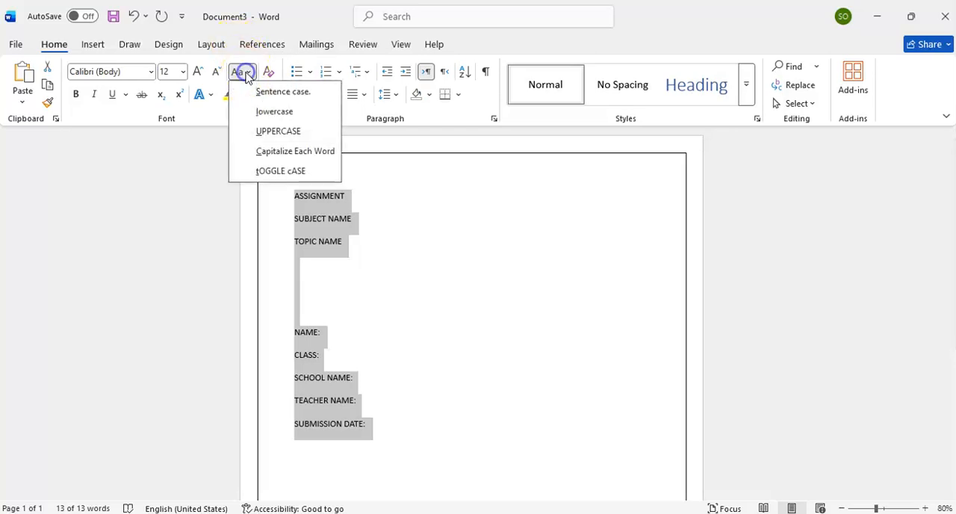
left_click(273, 151)
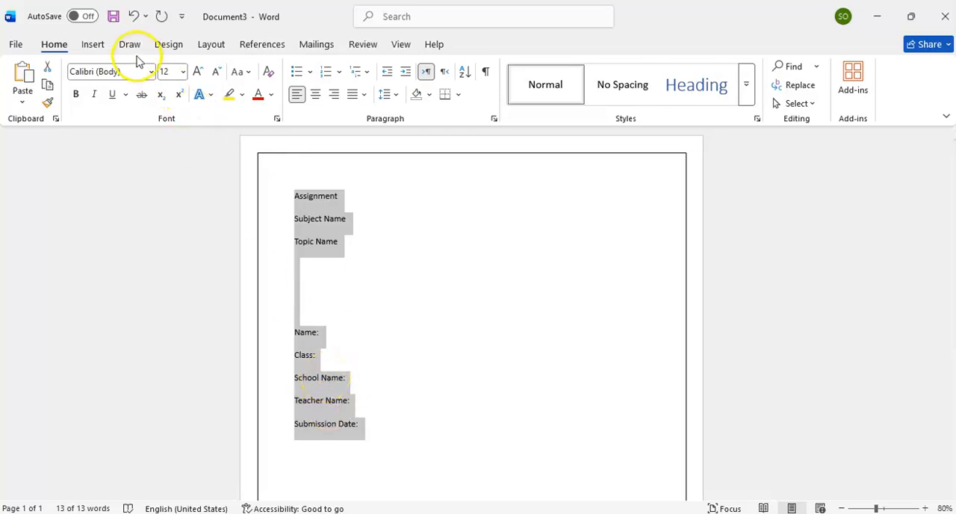
left_click(151, 75)
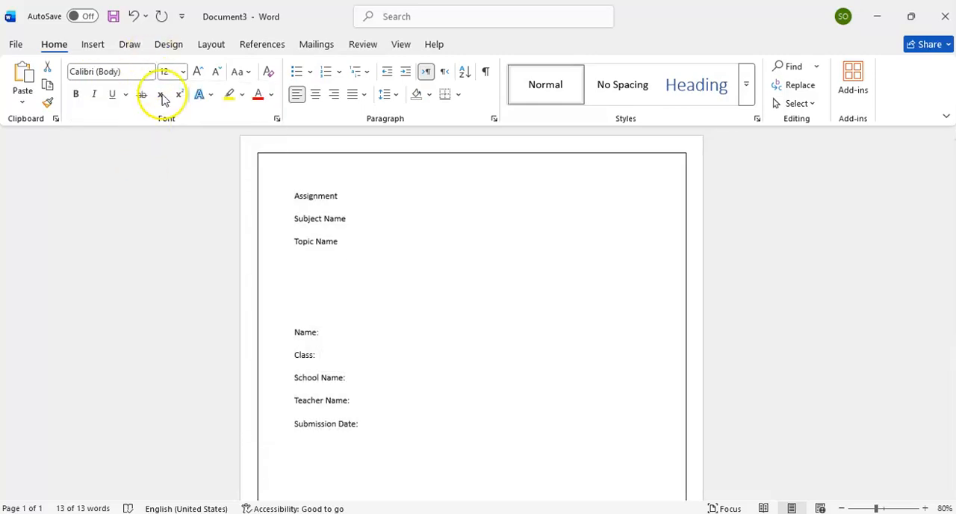
left_click(396, 254)
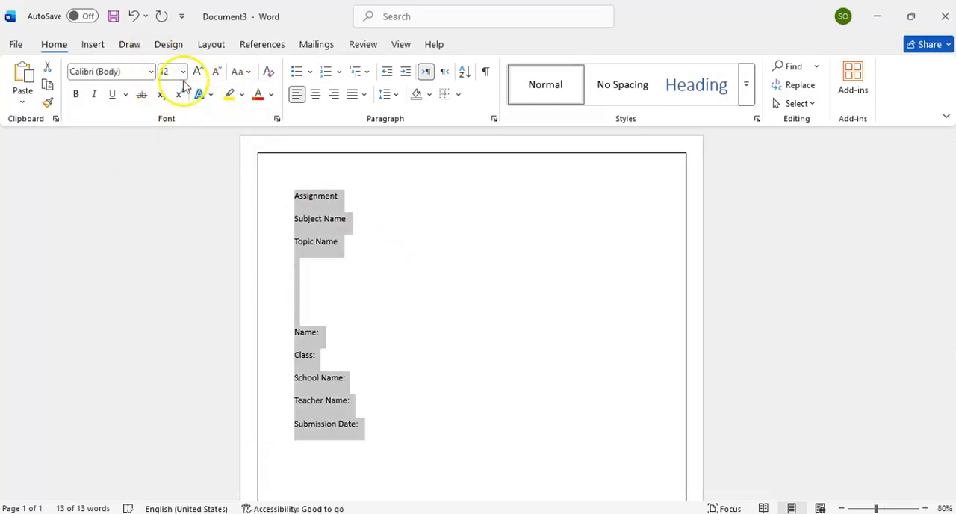
left_click(152, 72)
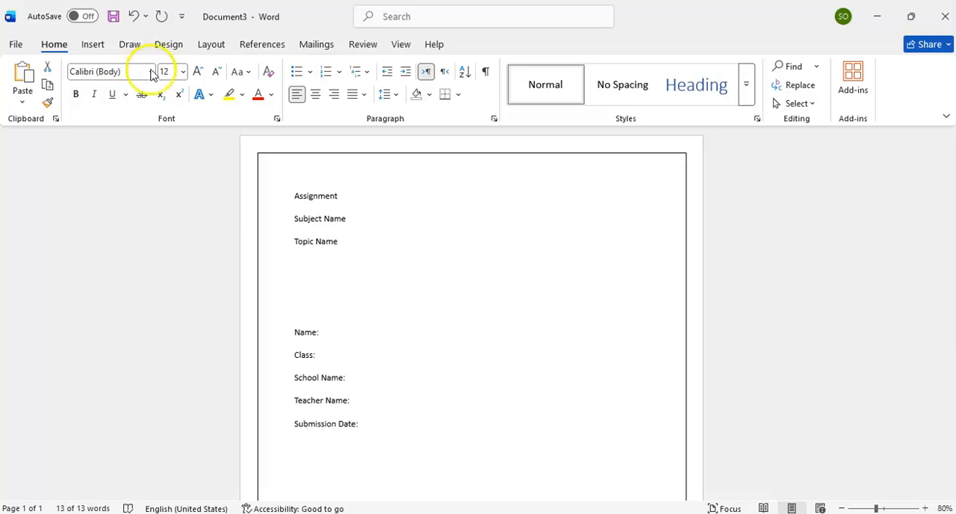
key("ctrl+a")
left_click(152, 73)
left_click(153, 74)
left_click(152, 73)
left_click(152, 73)
left_click(151, 73)
left_click(150, 73)
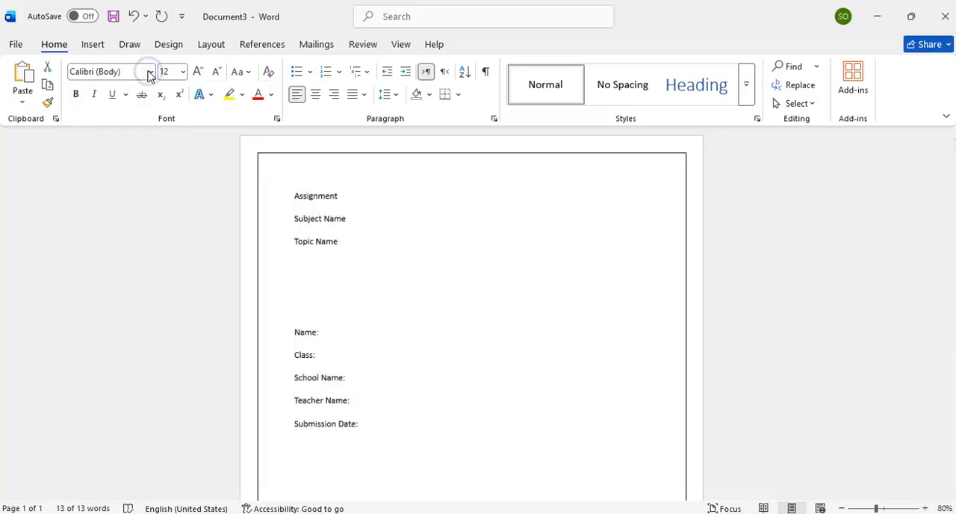
left_click(152, 73)
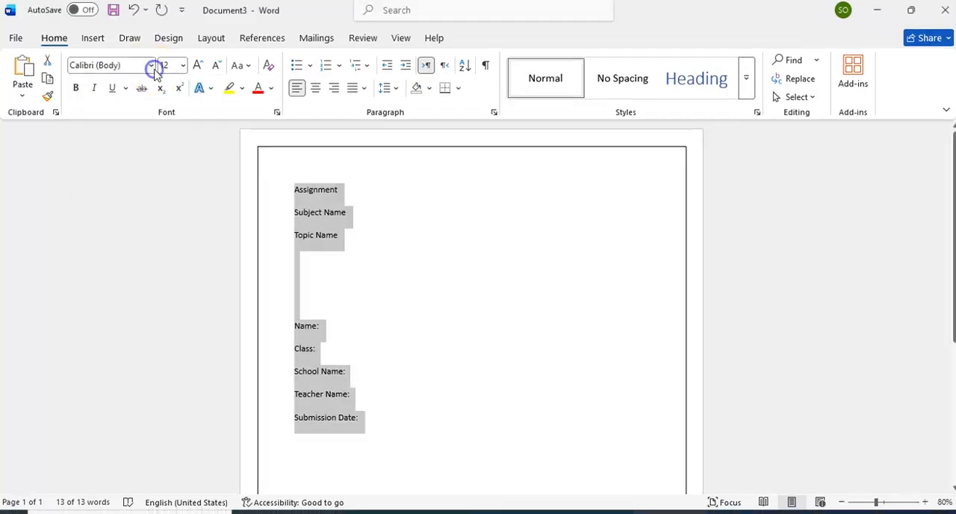
left_click(153, 69)
left_click(151, 69)
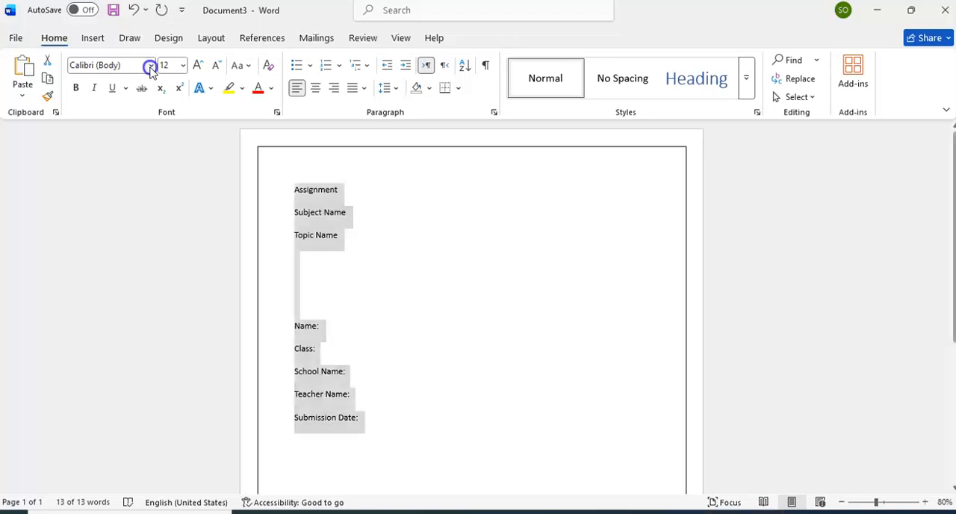
Step: Set the font of all the cover page text to Times New Roman
left_click(109, 66)
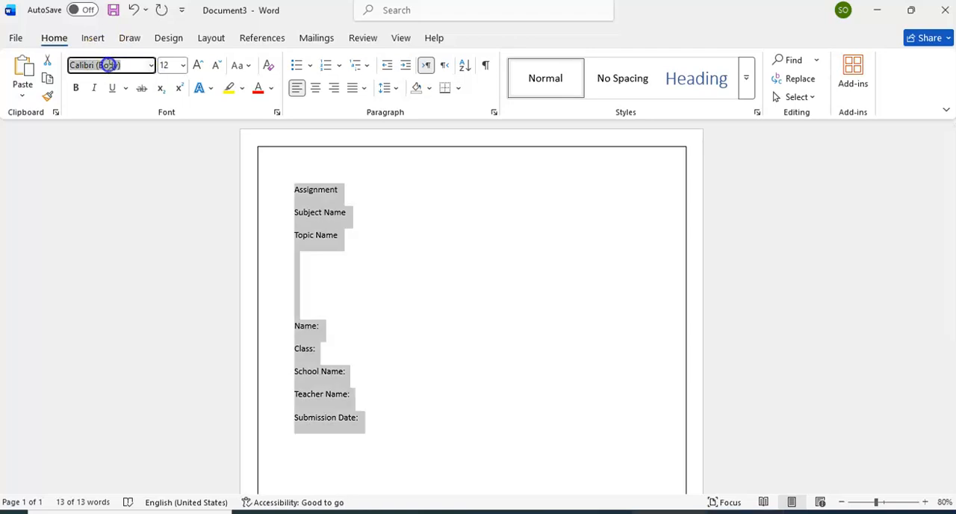
type("Times New Roman")
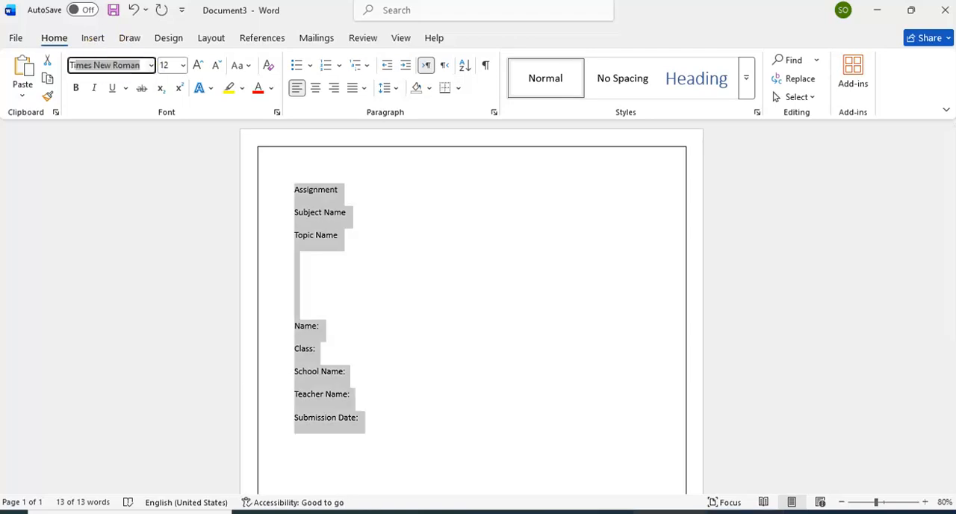
key("Return")
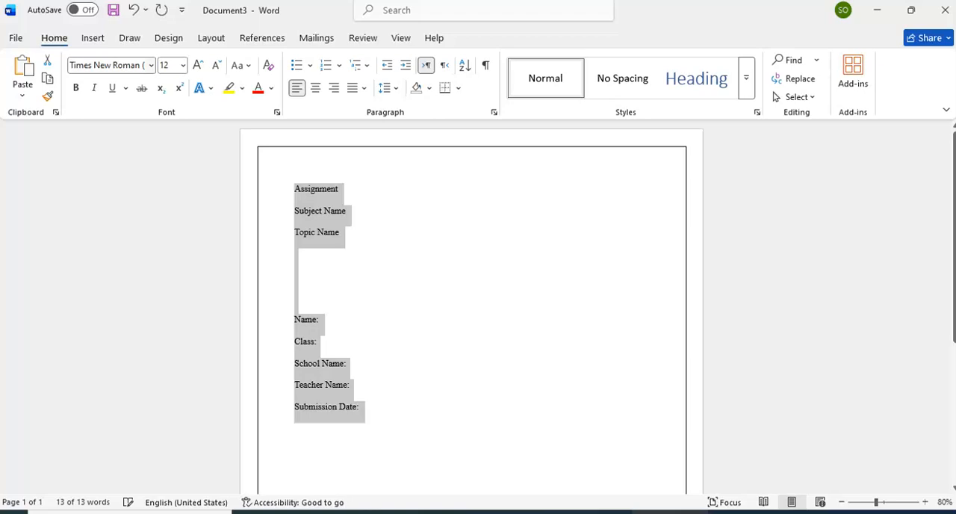
Step: Set the font size of all the cover page text to 16
left_click(184, 66)
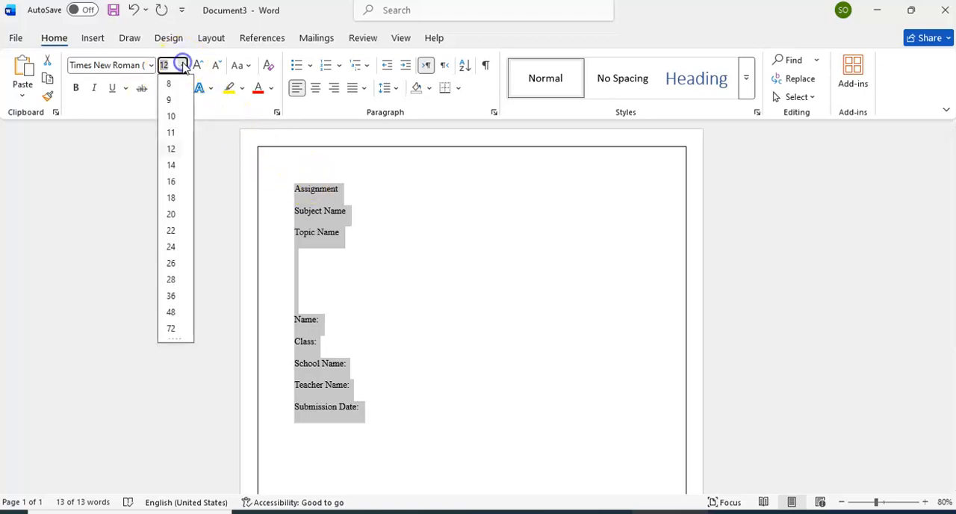
left_click(173, 201)
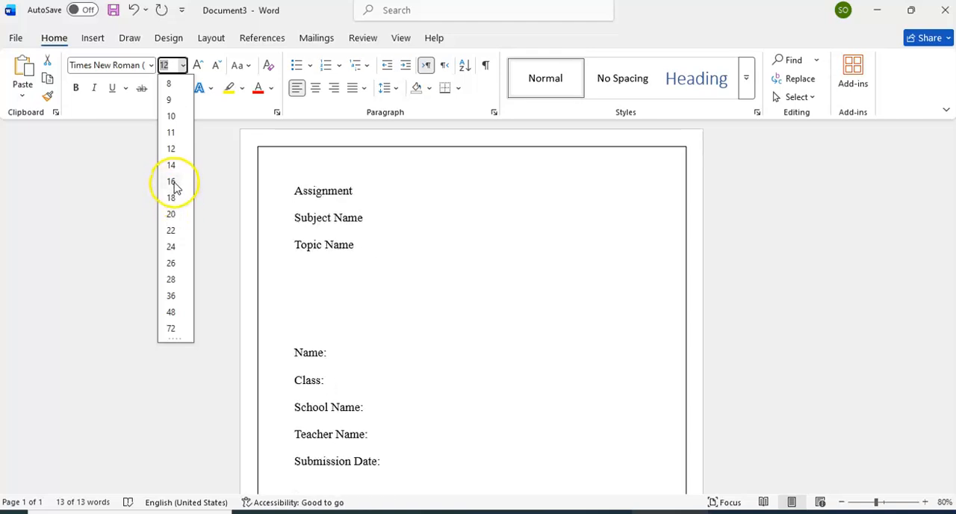
left_click(173, 187)
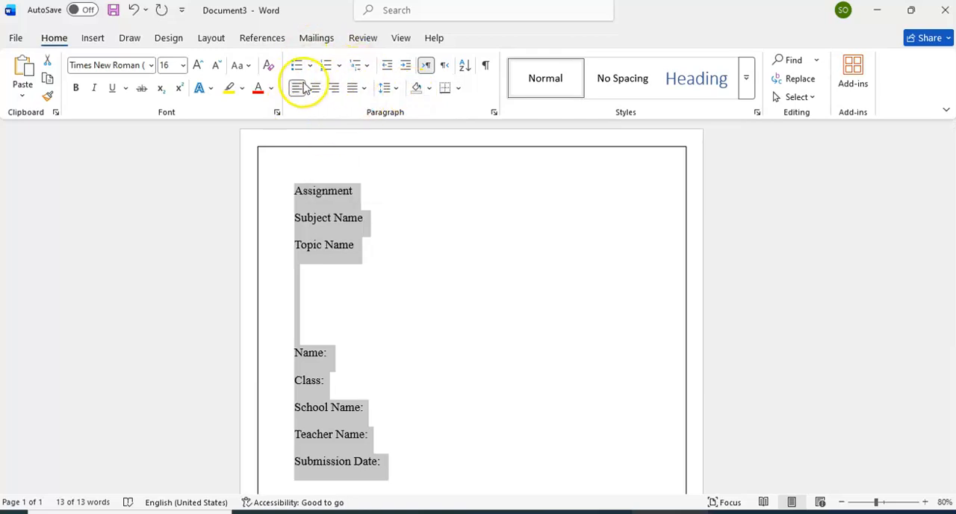
Step: Center all the cover page text horizontally on the page
left_click(315, 88)
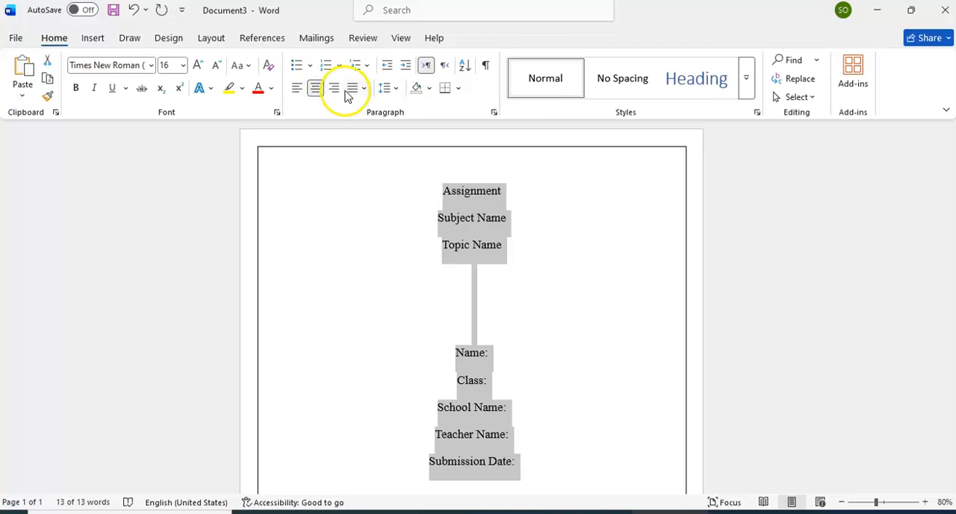
left_click(335, 88)
left_click(316, 88)
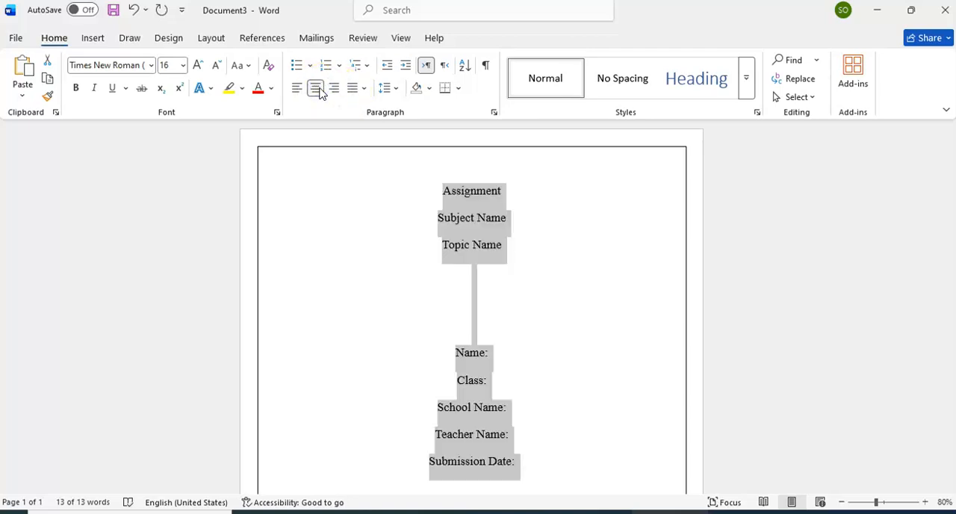
Step: Make all the cover page text bold and add two blank lines above the Assignment heading
left_click(82, 94)
left_click(447, 317)
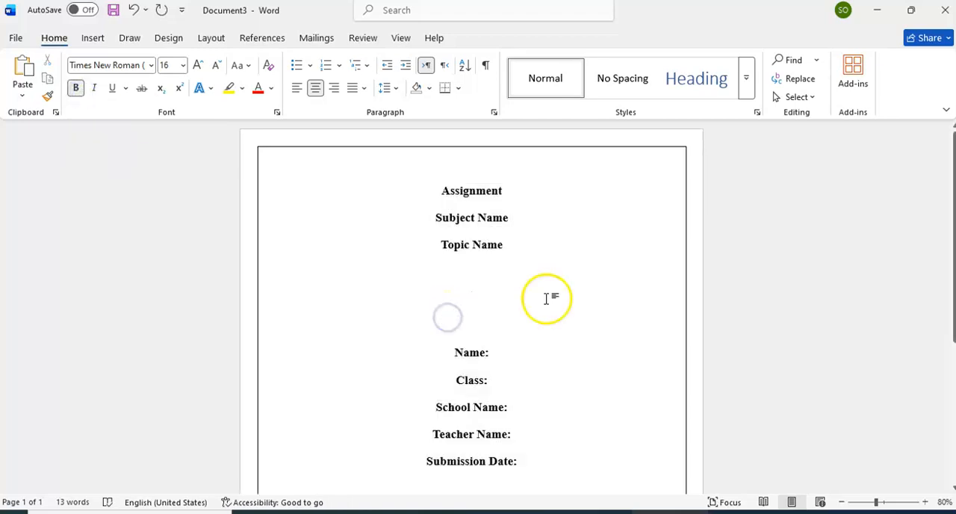
left_click(443, 195)
key("Return")
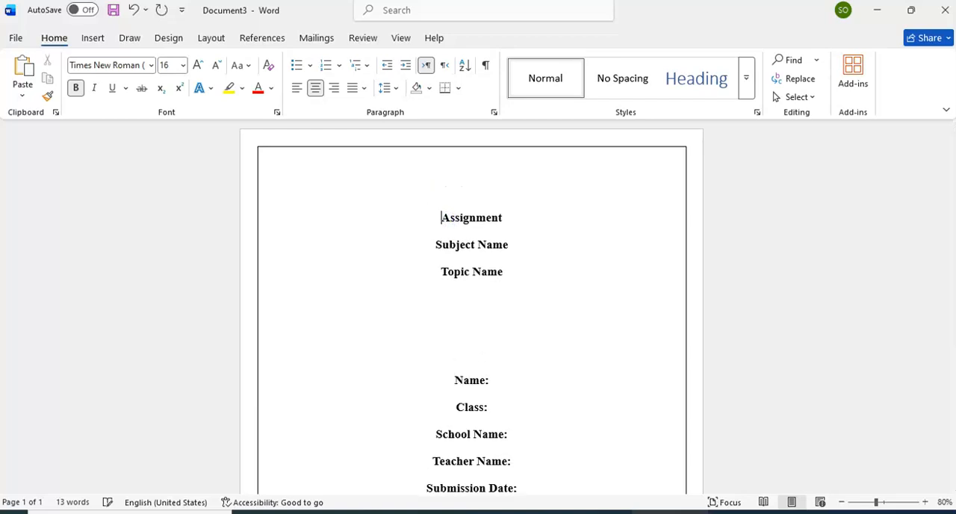
key("Return")
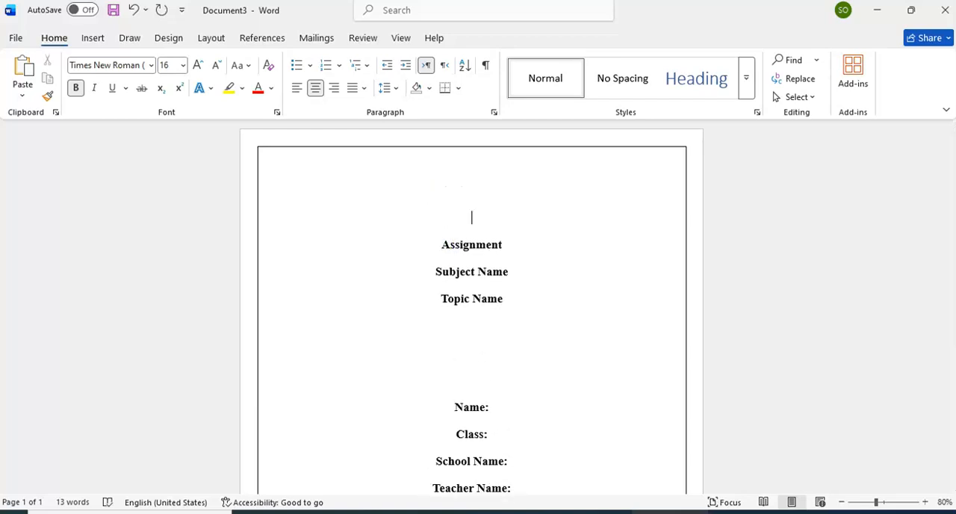
Step: Search the online pictures for "school logo" and look through the results for a suitable logo
left_click(81, 43)
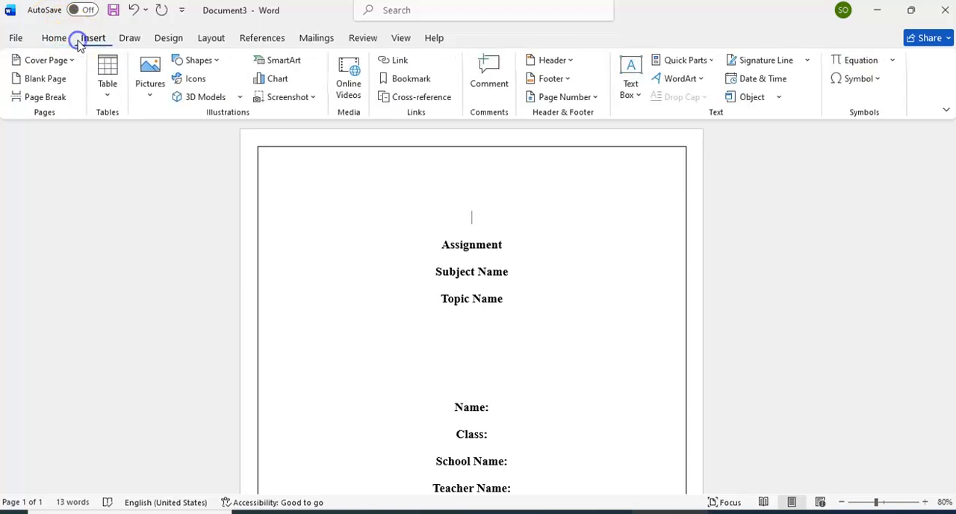
left_click(144, 83)
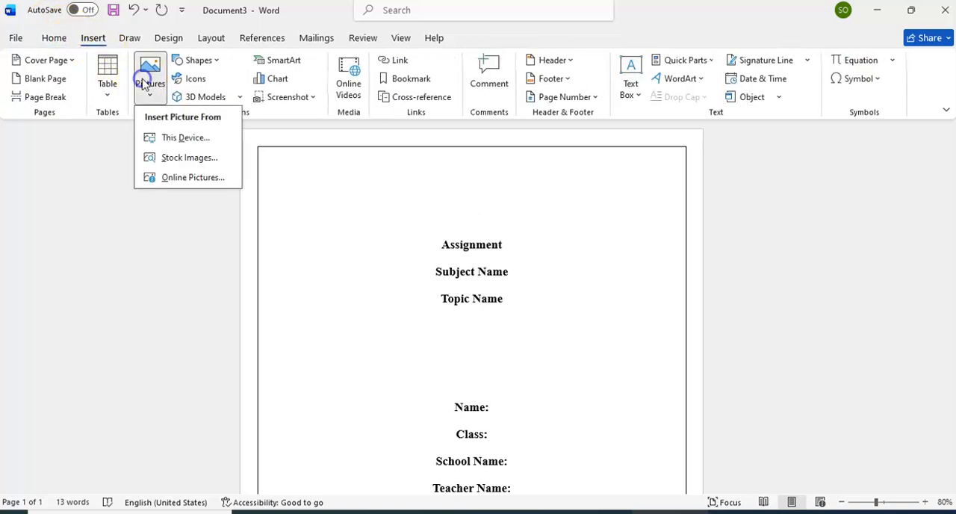
left_click(180, 179)
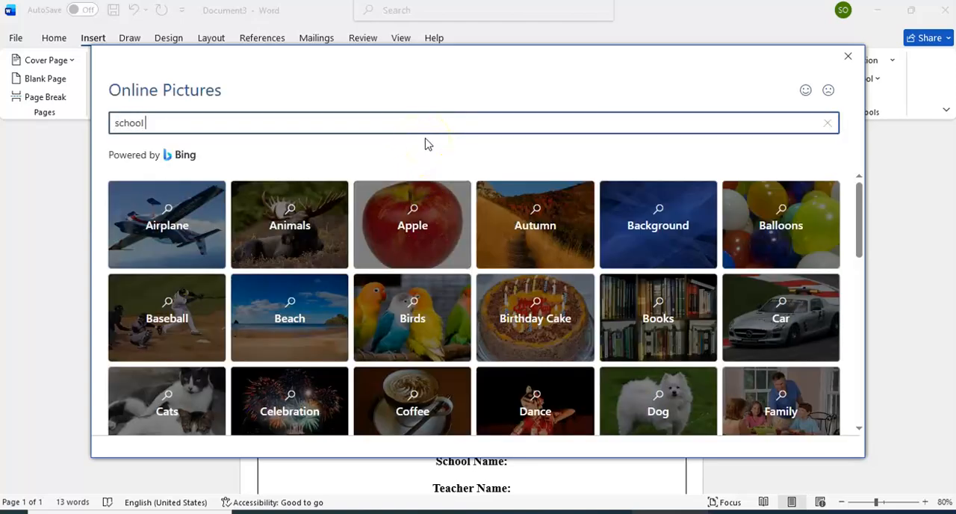
type("go")
key("Return")
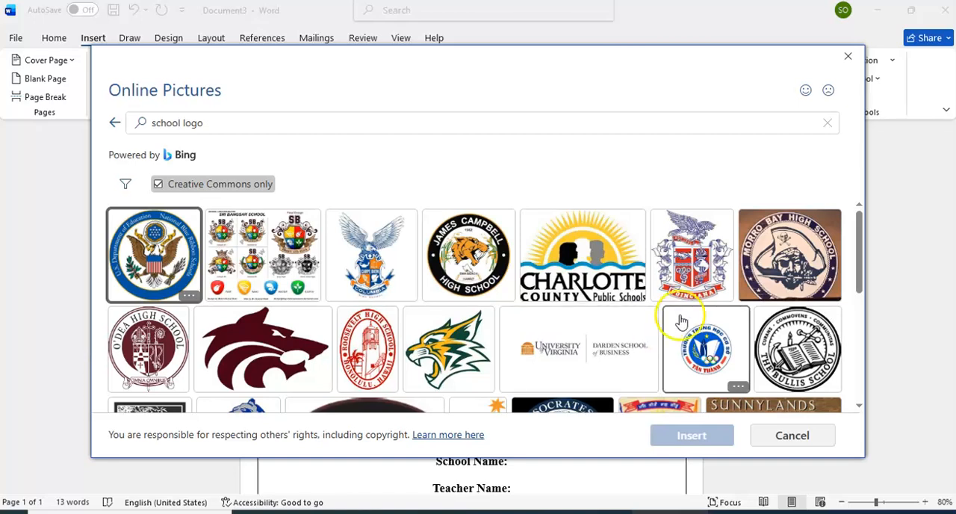
left_click(863, 299)
scroll(862, 298, "down", 5)
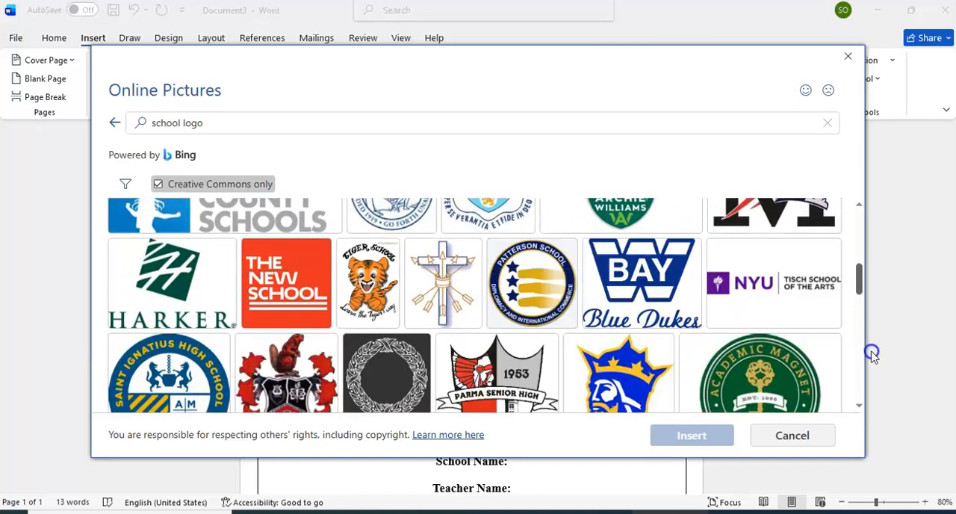
scroll(872, 356, "down", 3)
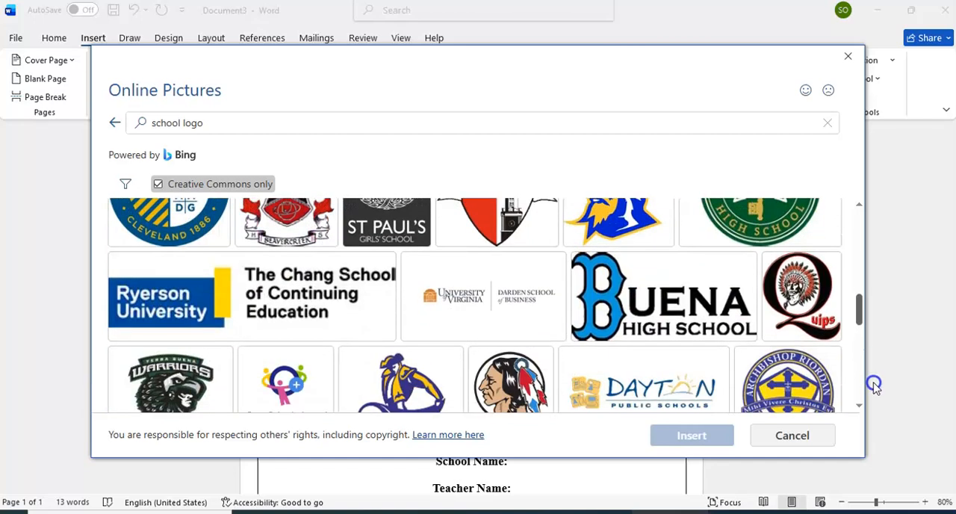
scroll(873, 384, "up", 5)
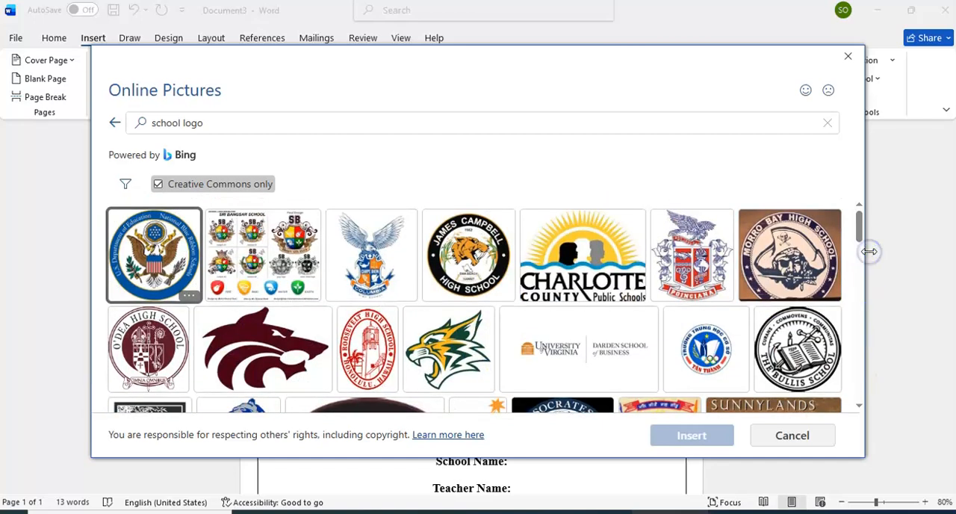
Step: Search the online pictures for "bear pic" and insert the white polar bear photo above the Assignment heading
left_click(339, 128)
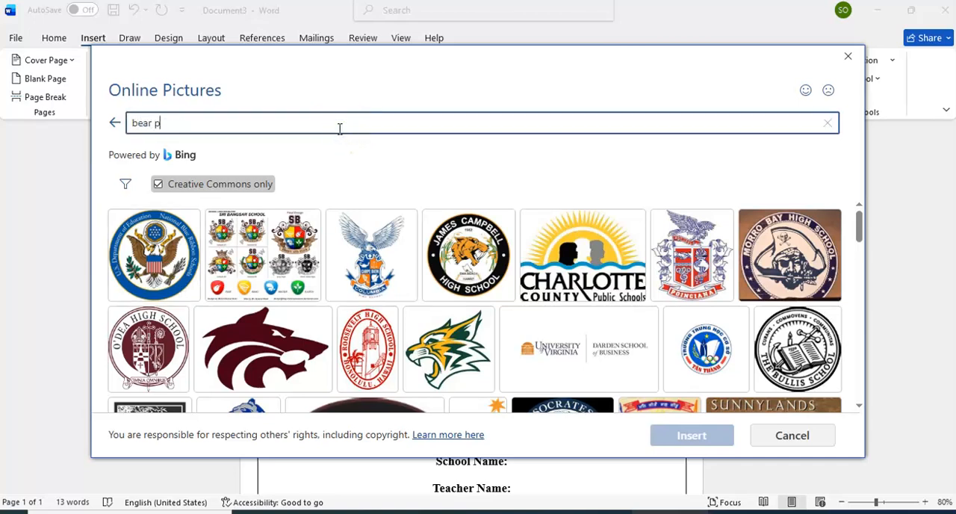
type("bear pic")
key("Return")
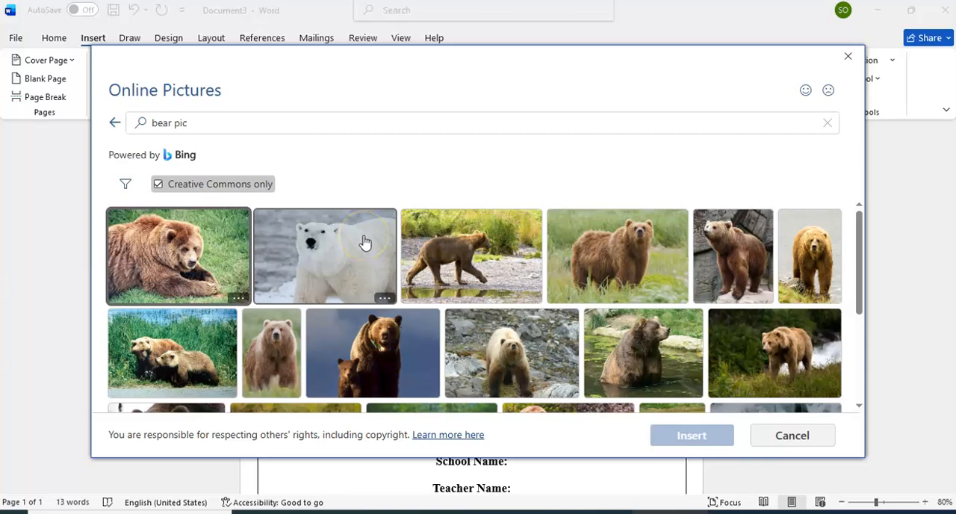
left_click(365, 242)
left_click(692, 433)
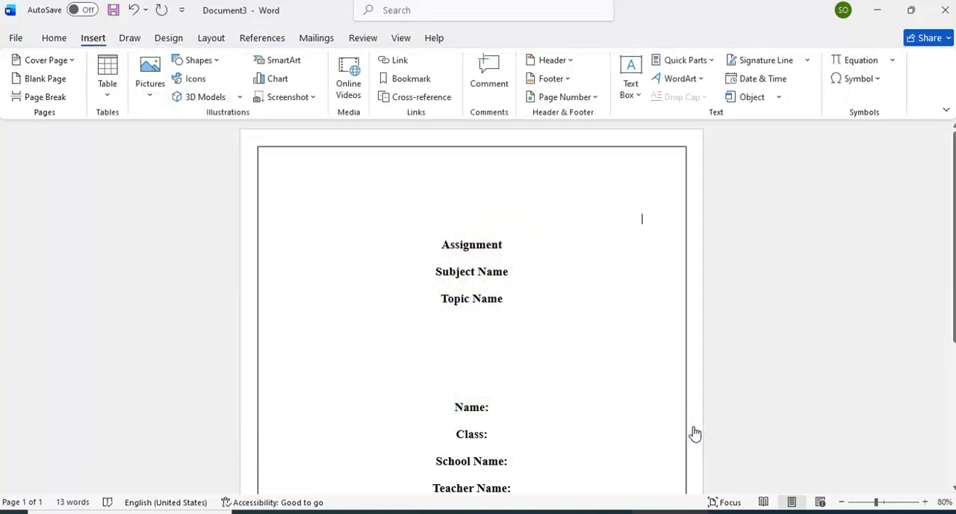
Step: Shrink the polar bear picture proportionally to about 1.37" high and 2.05" wide
left_click_drag(649, 446, 505, 349)
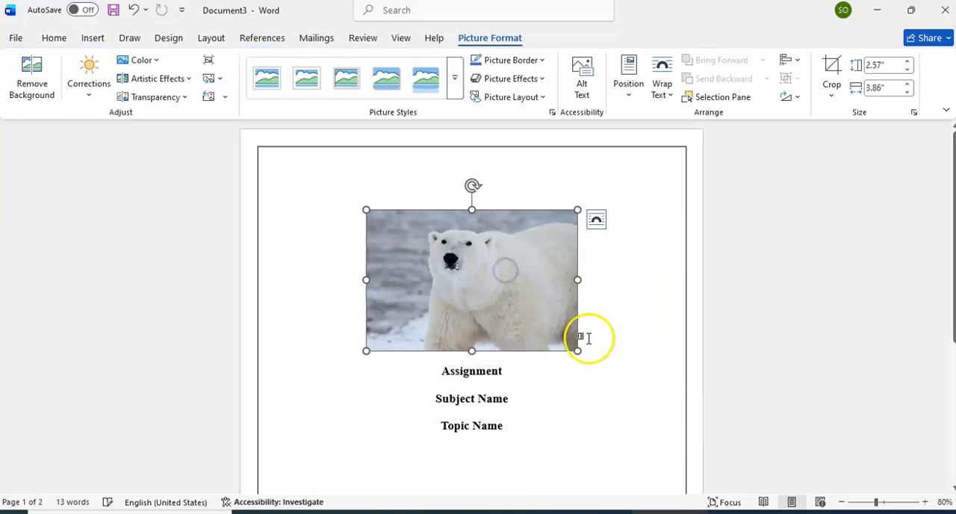
left_click_drag(581, 349, 508, 271)
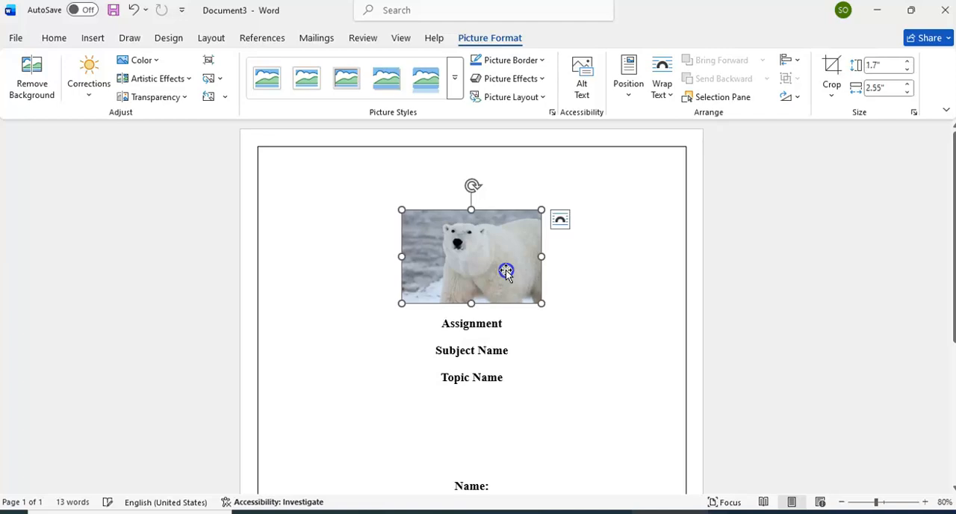
left_click_drag(541, 304, 515, 274)
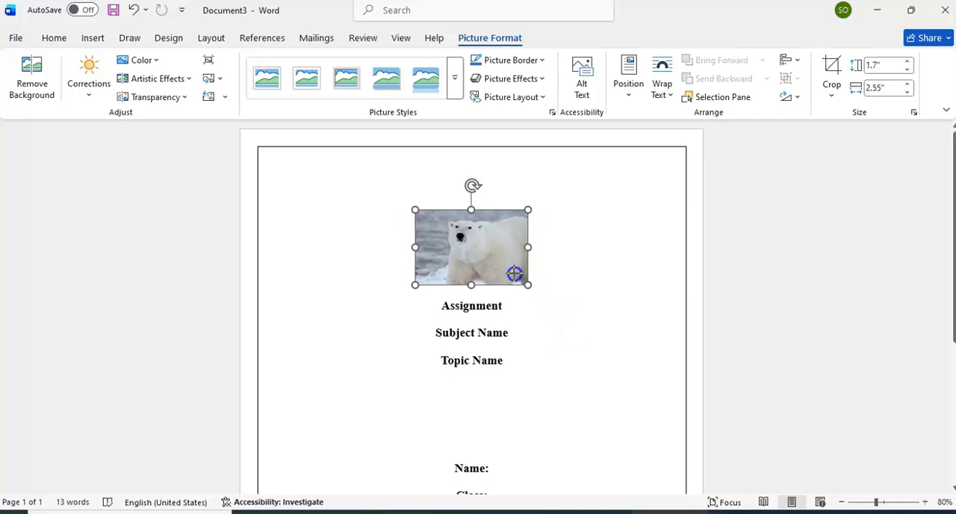
Step: Delete the polar bear picture from the cover page
left_click(487, 259)
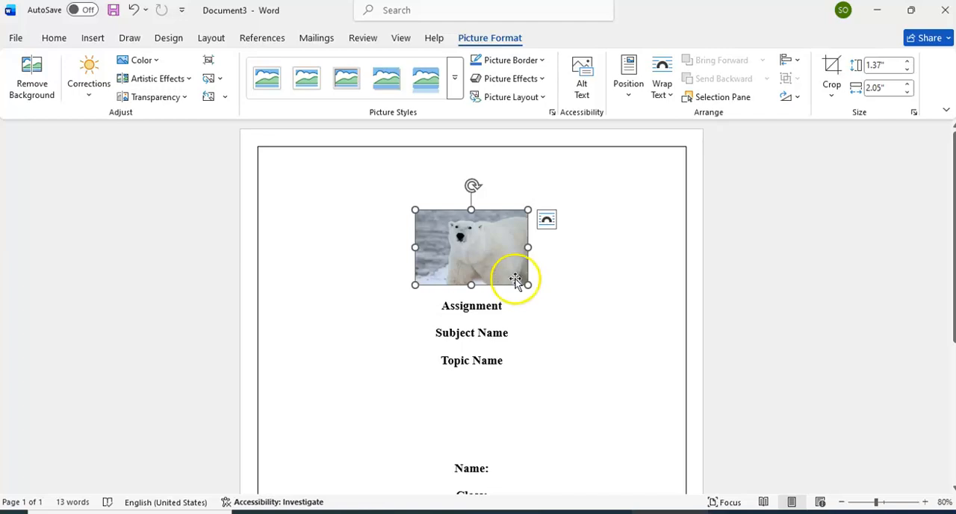
left_click(520, 274)
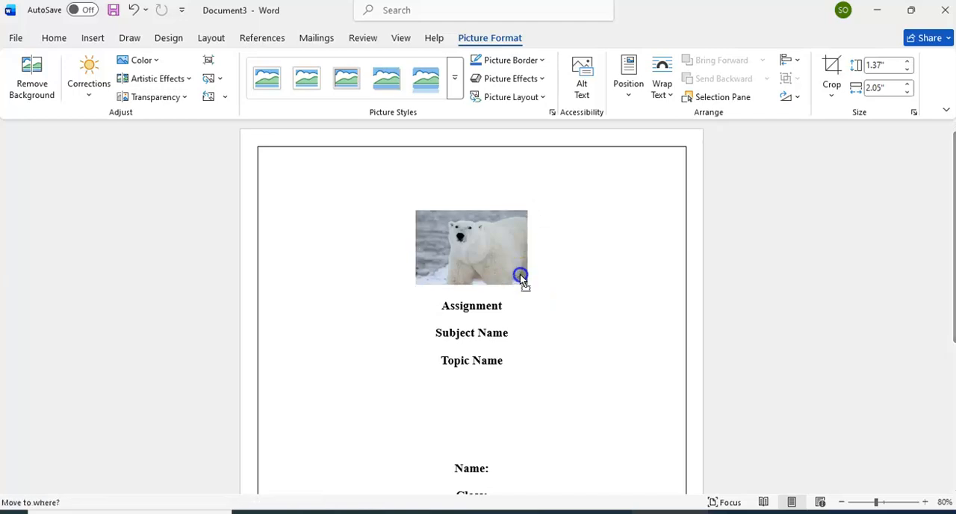
left_click(491, 252)
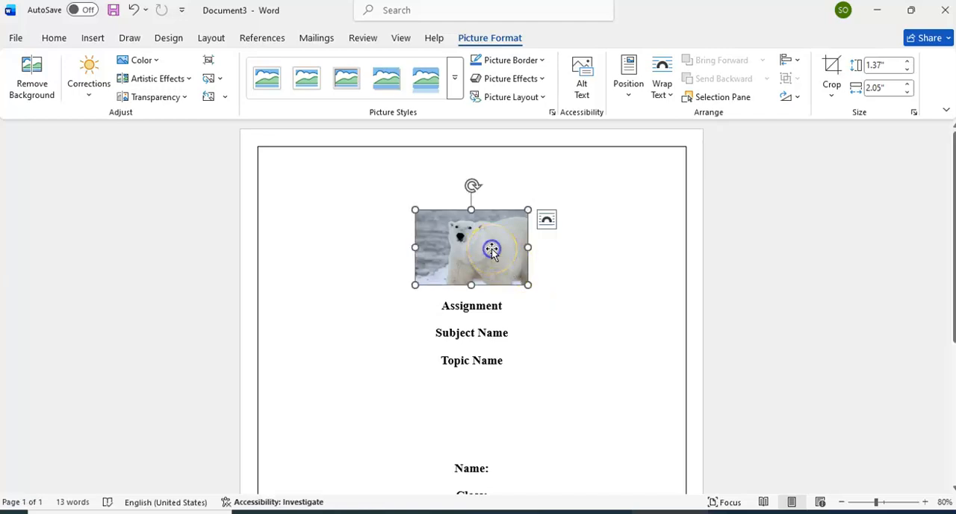
key("Delete")
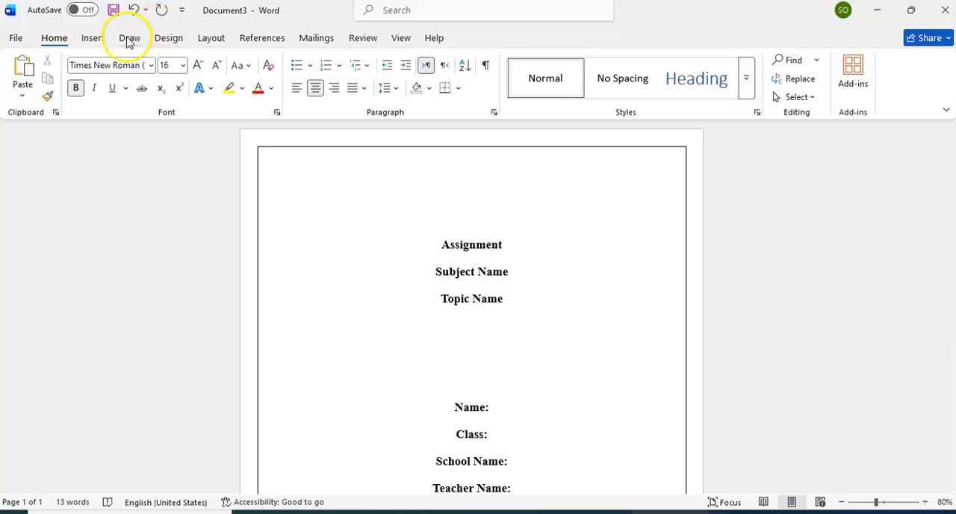
left_click(93, 38)
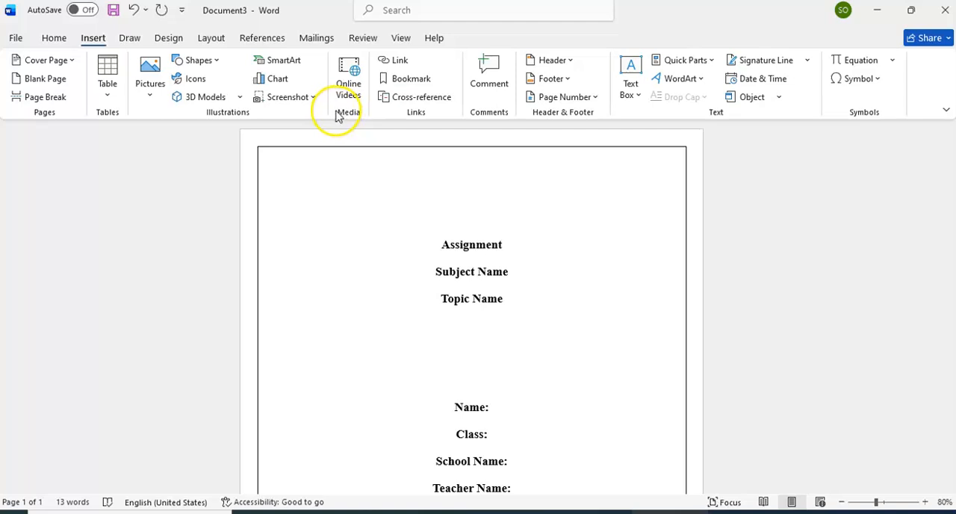
left_click(273, 61)
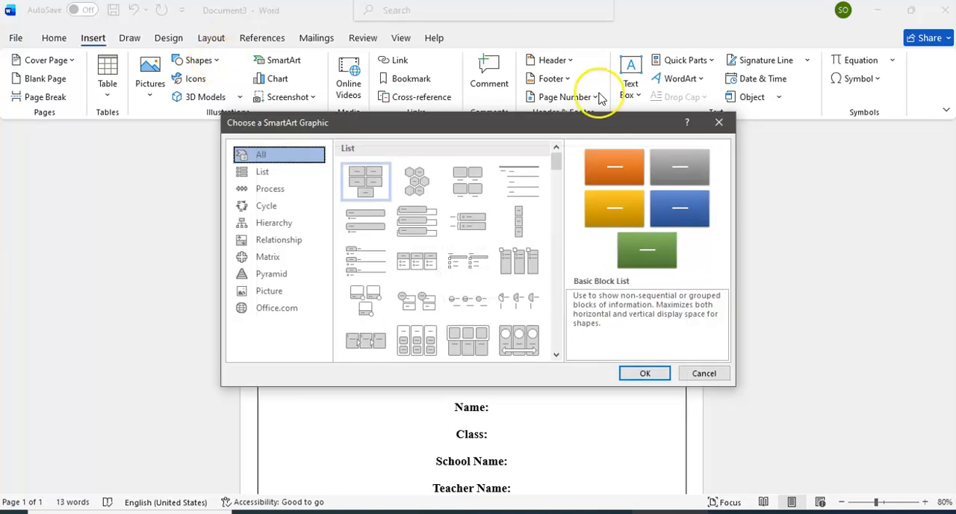
left_click(717, 121)
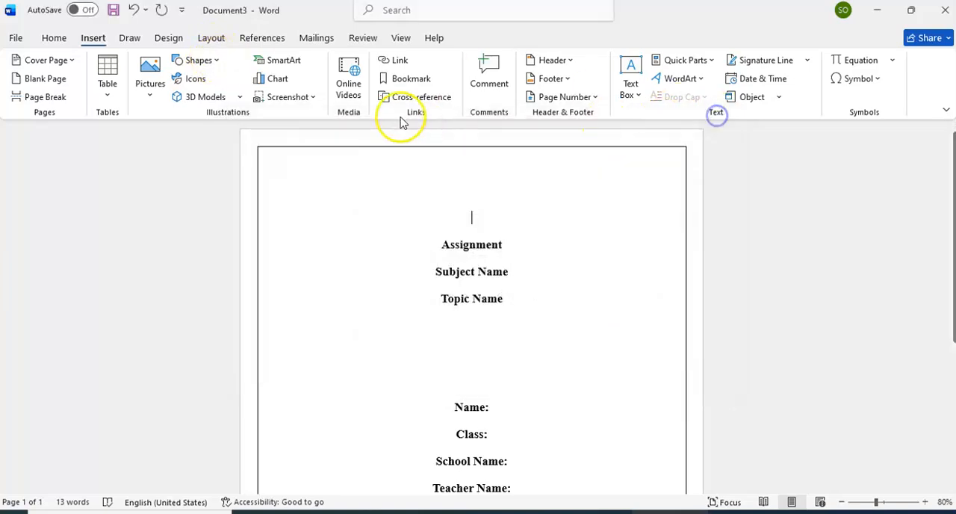
Step: Draw a flowchart circle shape about 1.09" high and 1.13" wide, centered above the Assignment heading
left_click(200, 63)
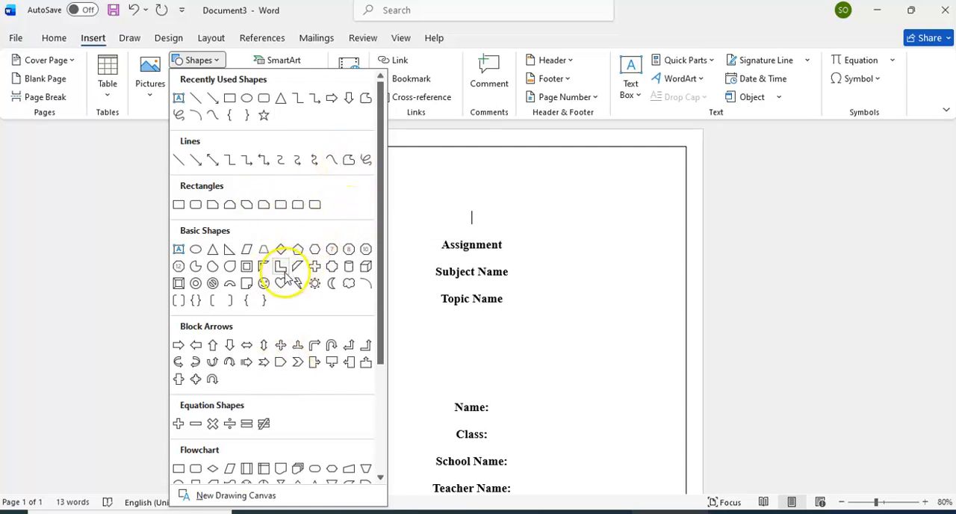
left_click_drag(381, 326, 393, 388)
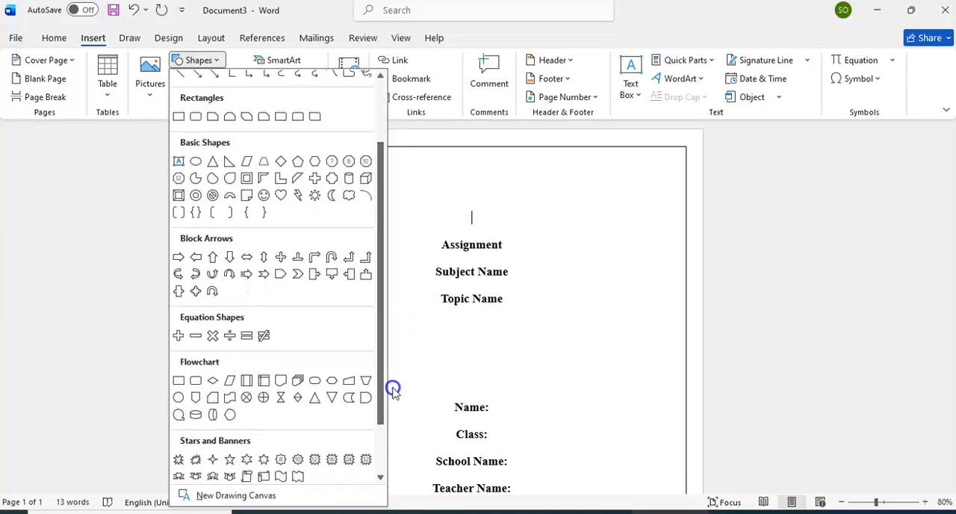
left_click(177, 396)
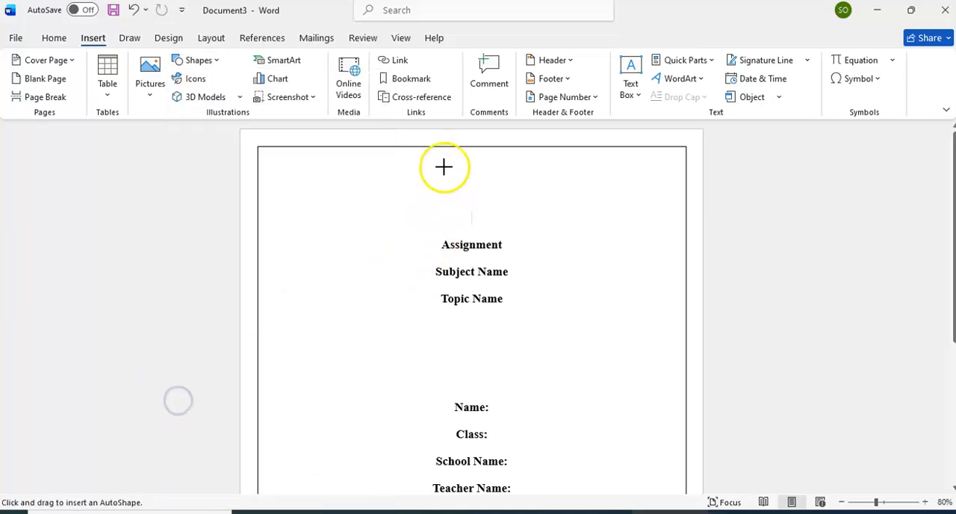
left_click_drag(440, 164, 502, 222)
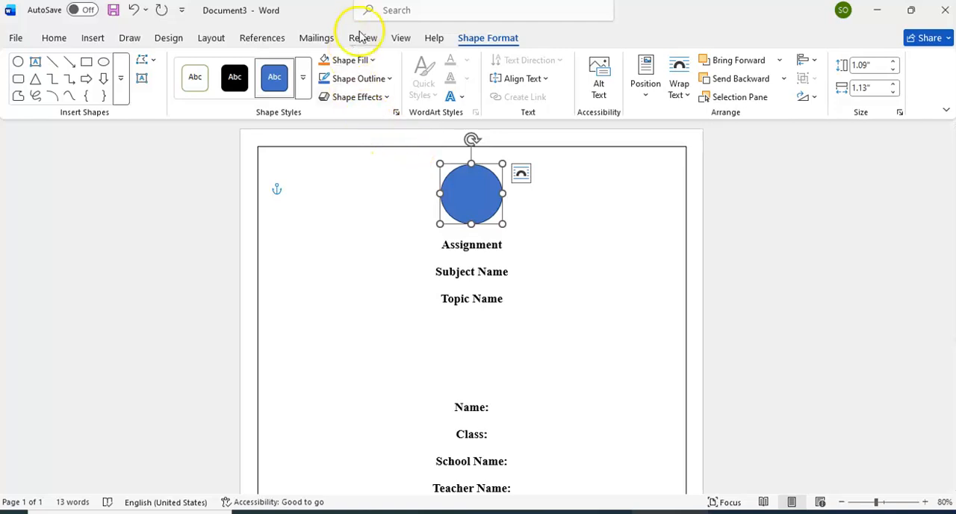
Step: Fill the circle with the school building drawing found by searching online pictures for "school", and deselect the shape
left_click(368, 61)
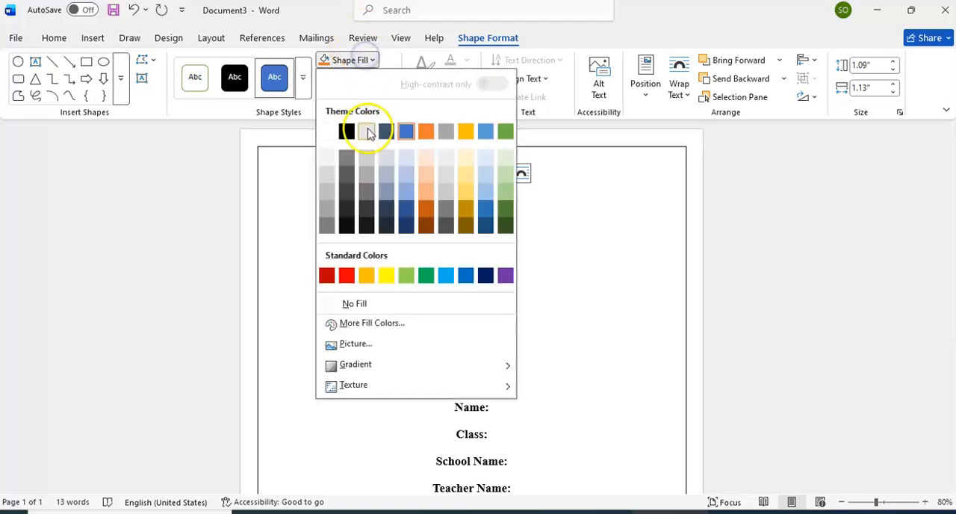
left_click(378, 343)
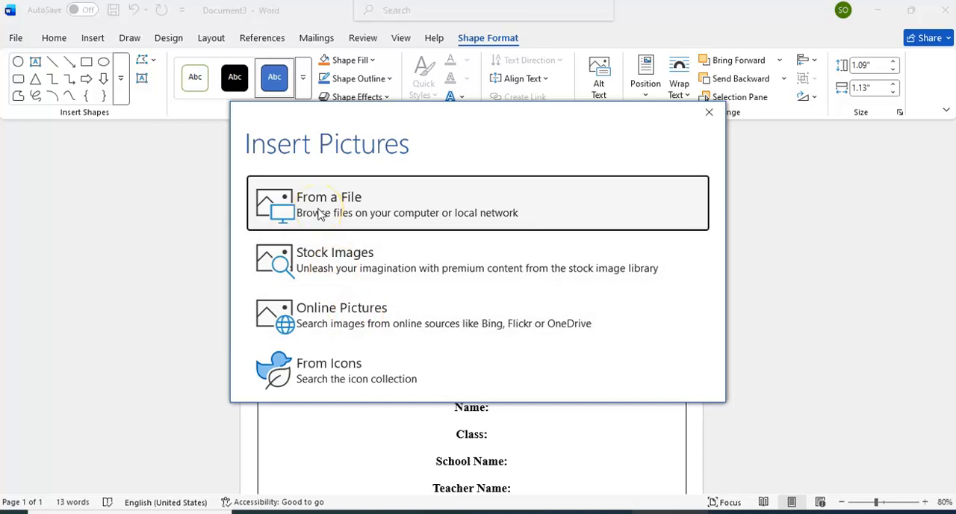
left_click(321, 320)
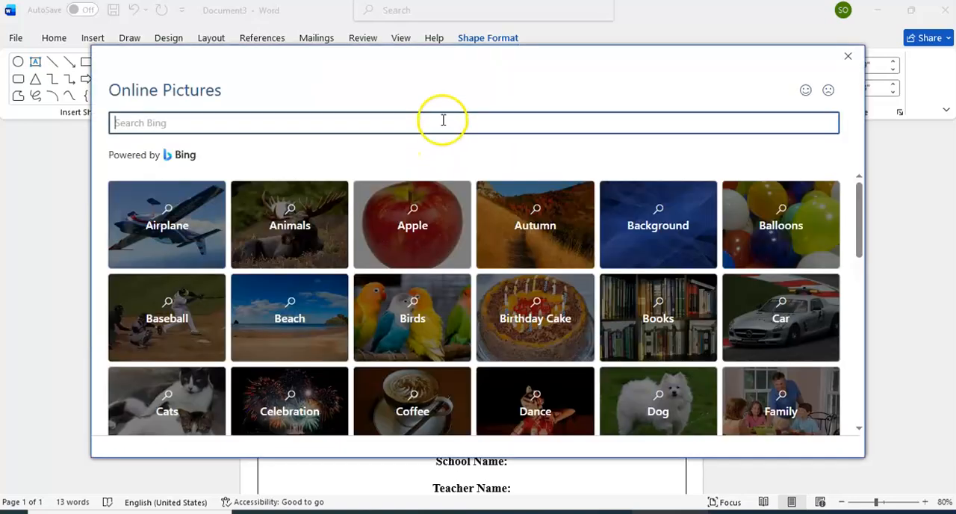
left_click(443, 120)
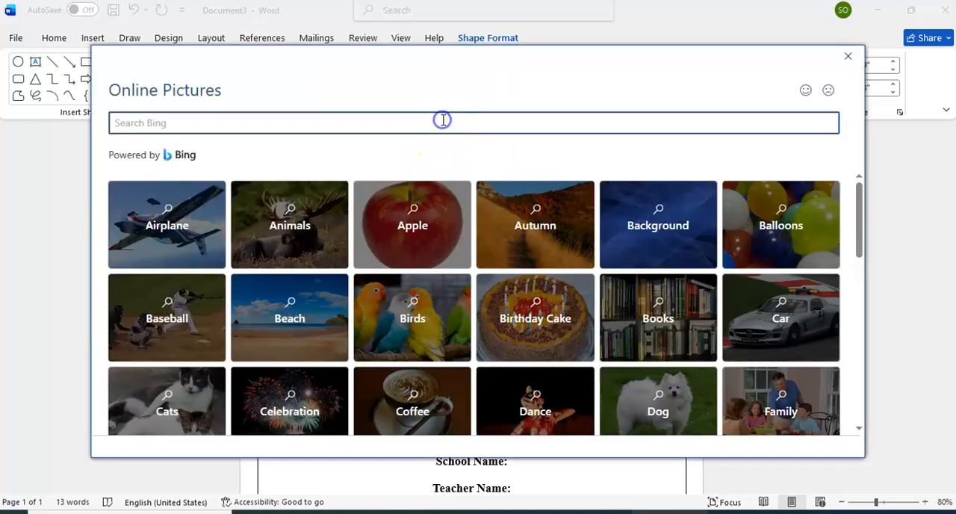
key("Return")
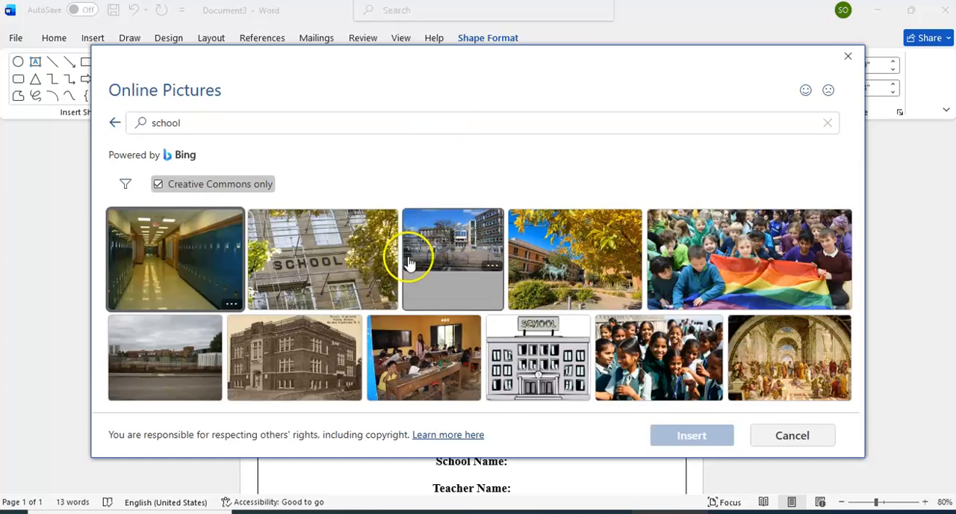
left_click(535, 346)
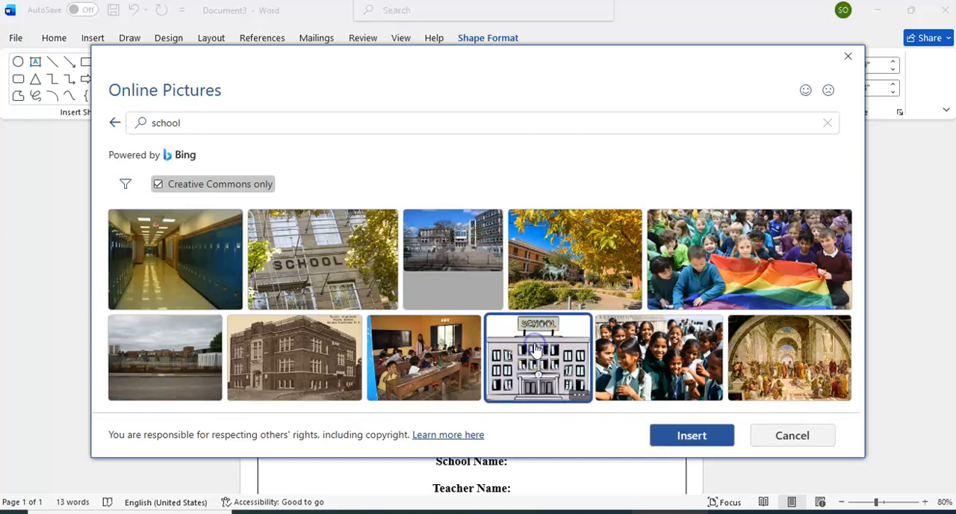
left_click(689, 436)
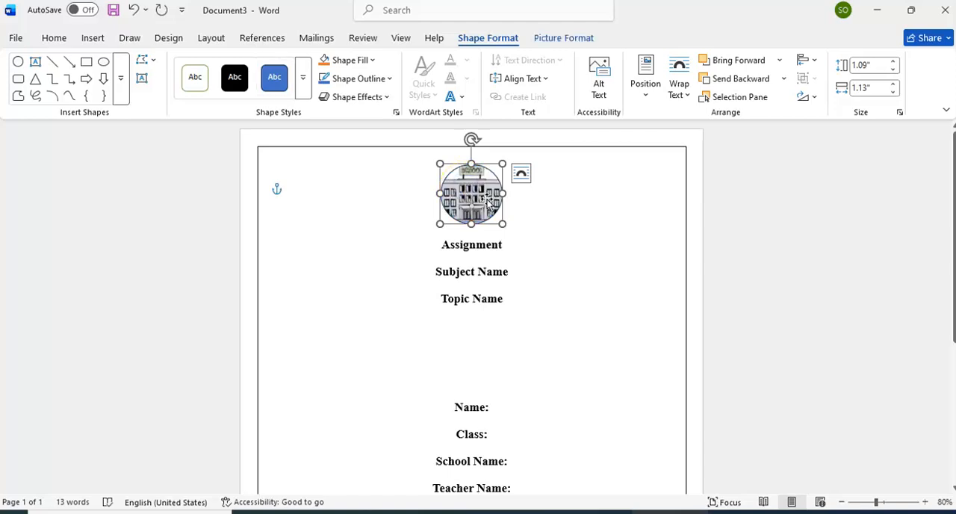
left_click(529, 216)
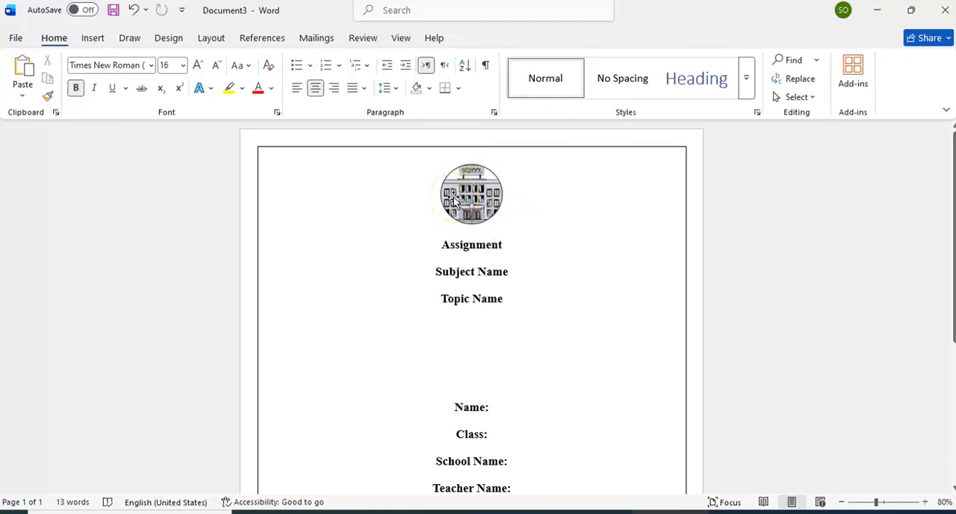
Step: Move the circular school logo slightly upward, keeping it centered above the Assignment heading, and deselect it
left_click_drag(453, 198, 477, 191)
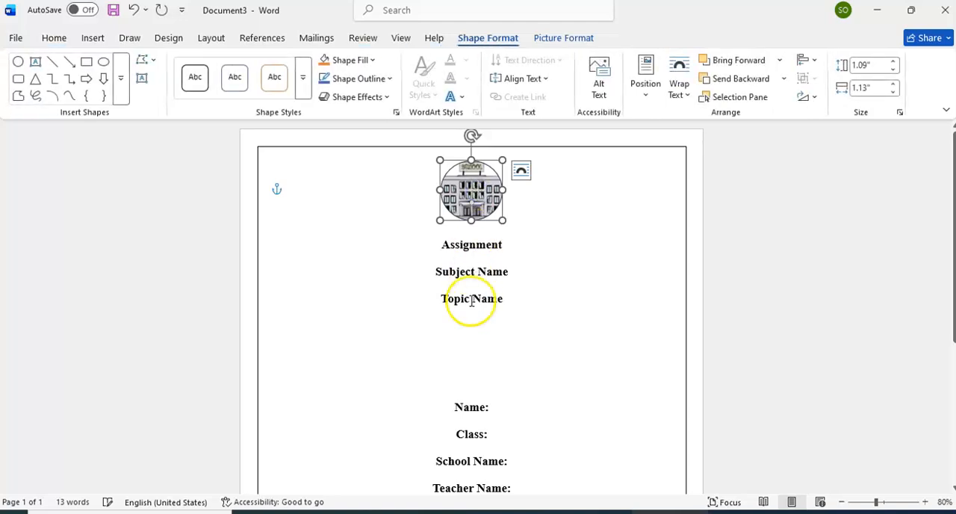
left_click(561, 343)
Step: Increase the font size of the Assignment heading so it is larger than the lines beneath it
scroll(560, 342, "down", 2)
left_click_drag(435, 151, 525, 165)
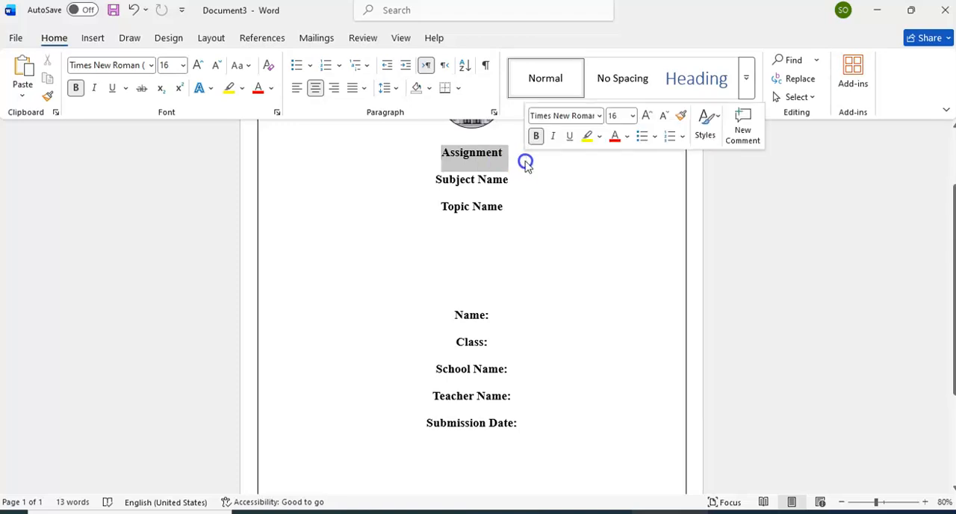
left_click(181, 64)
left_click(171, 217)
left_click(476, 232)
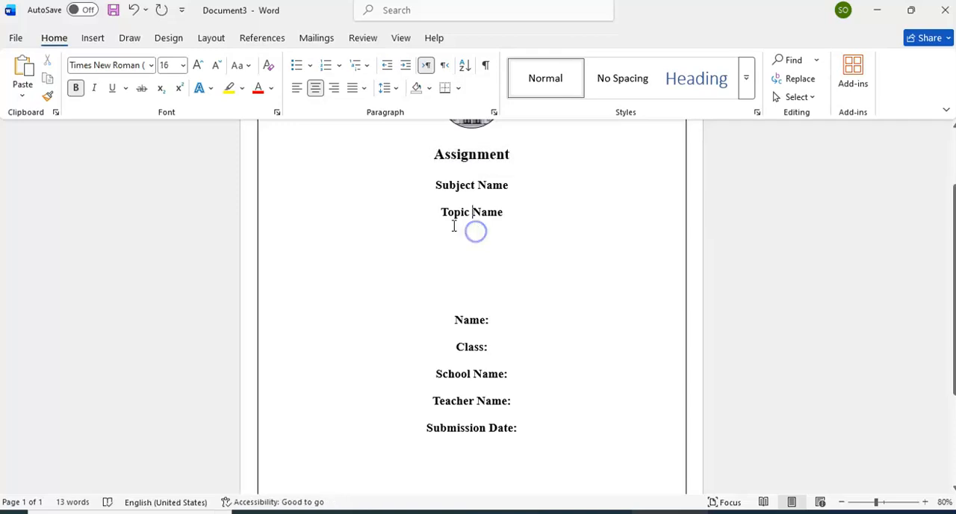
Step: Try underlining the Topic Name line, undo the underline, and deselect the text
left_click(442, 216)
left_click_drag(439, 219, 508, 209)
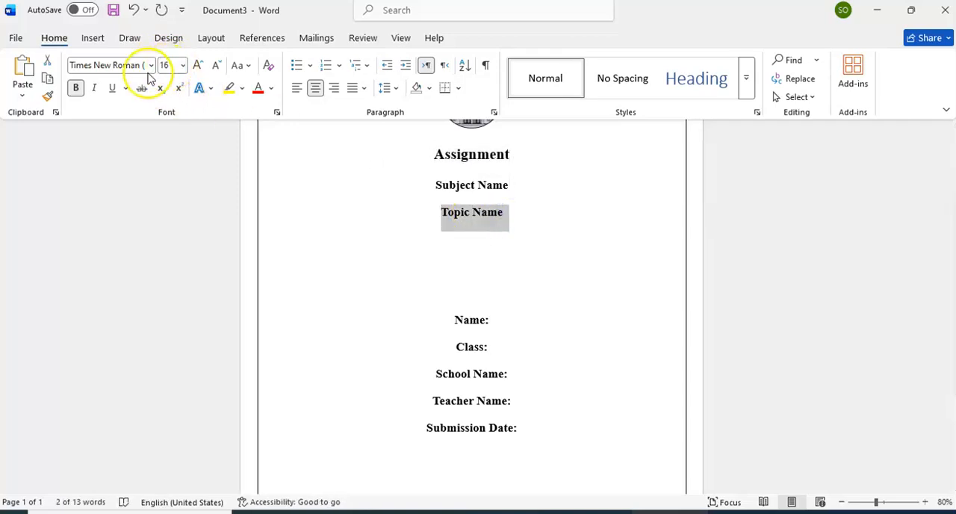
left_click(106, 90)
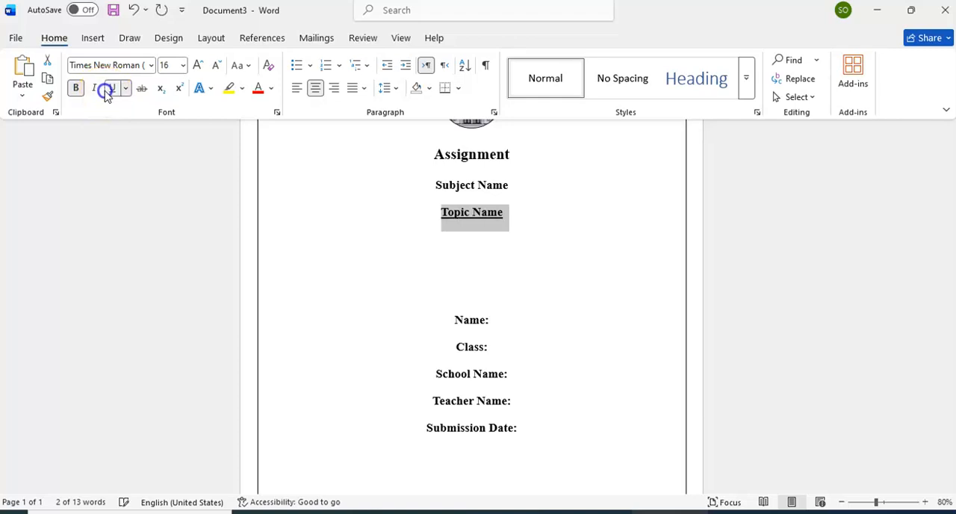
left_click(561, 323)
key("ctrl+z")
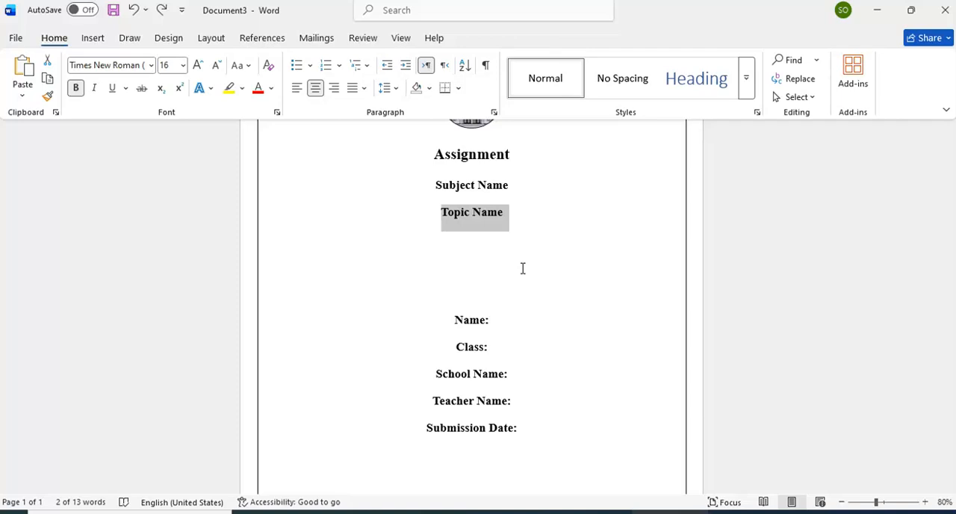
left_click(476, 247)
scroll(475, 247, "down", 1, "ctrl")
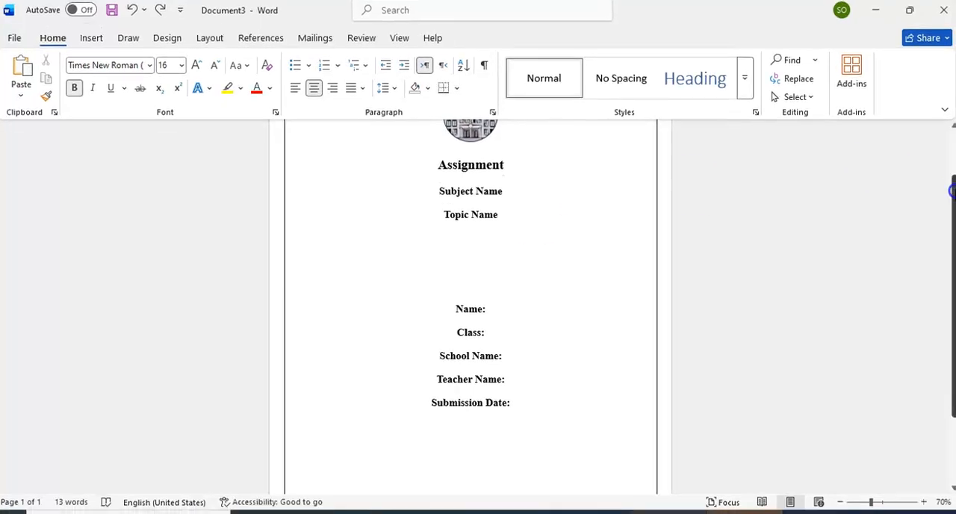
left_click_drag(955, 196, 953, 169)
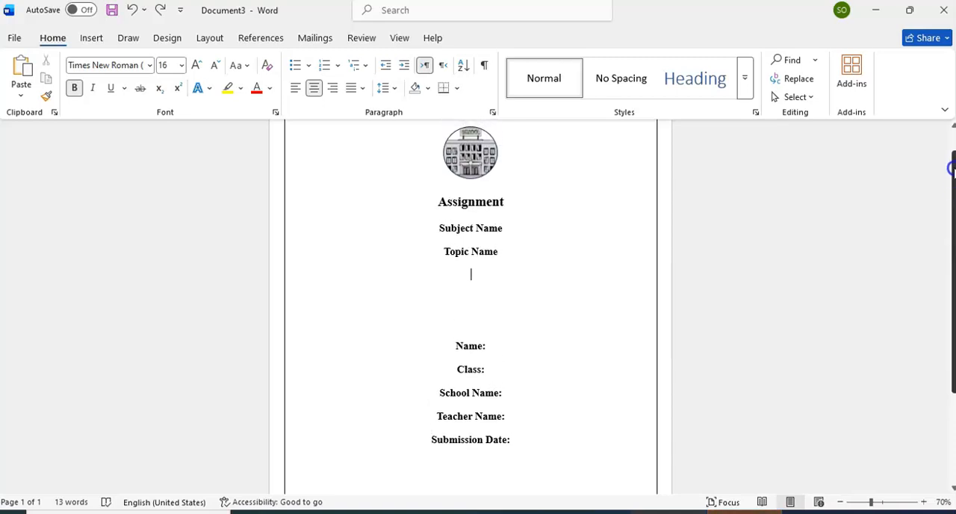